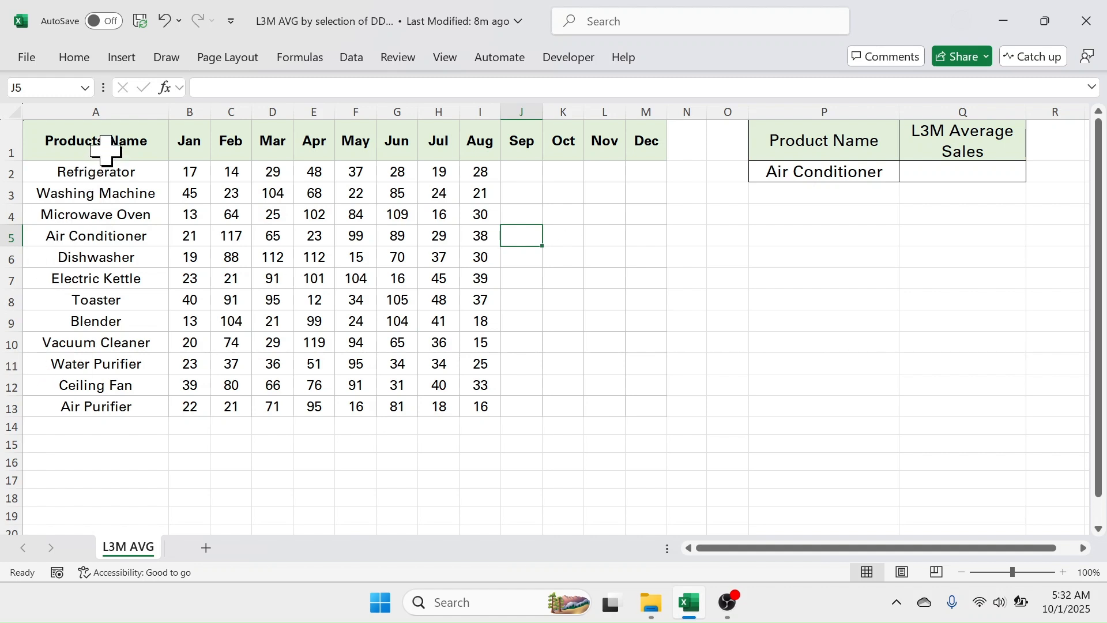
Review the product names in column A and the January to December sales grid beside them.
left_click_drag(105, 151, 99, 403)
left_click(190, 168)
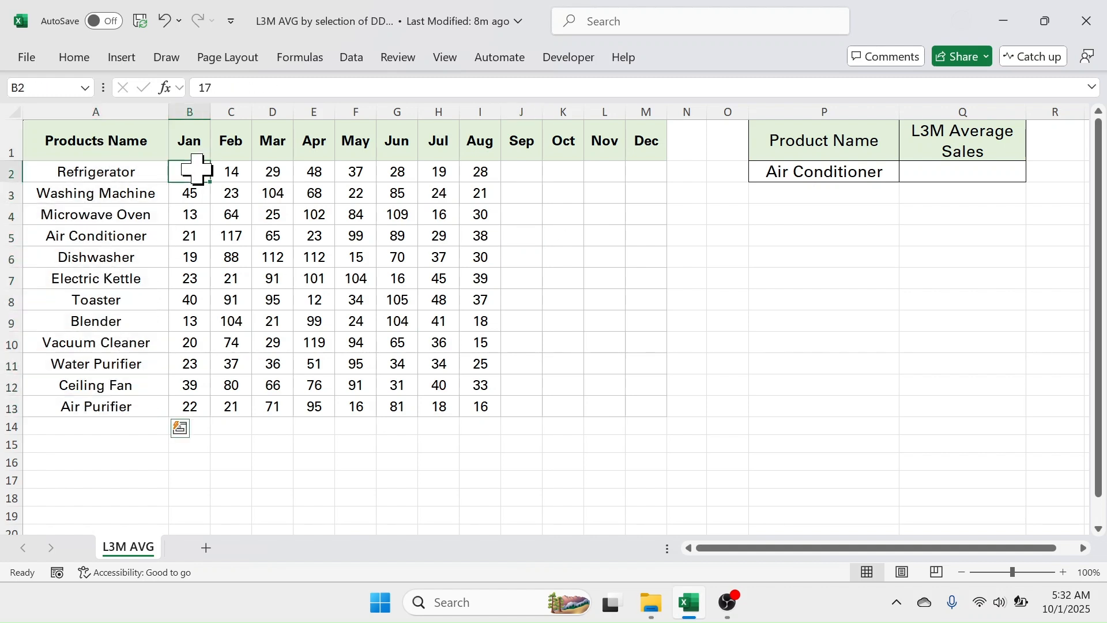
left_click(198, 151)
left_click_drag(197, 151, 651, 403)
left_click(514, 274)
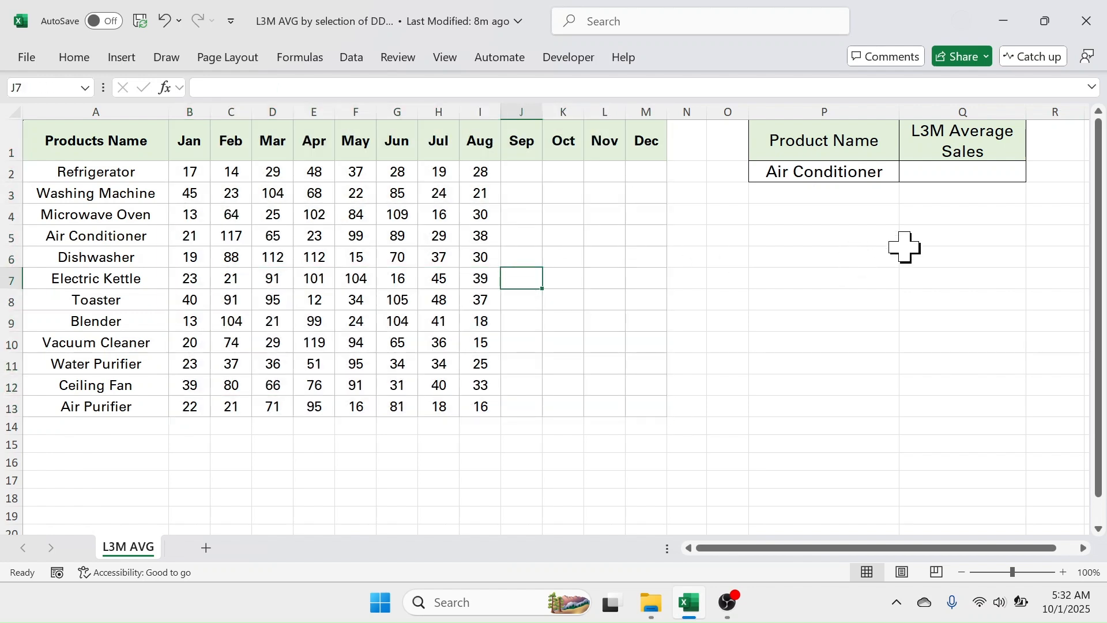
Choose Microwave Oven from the product name dropdown in P2 and go to the L3M Average Sales cell.
left_click(827, 172)
left_click(908, 174)
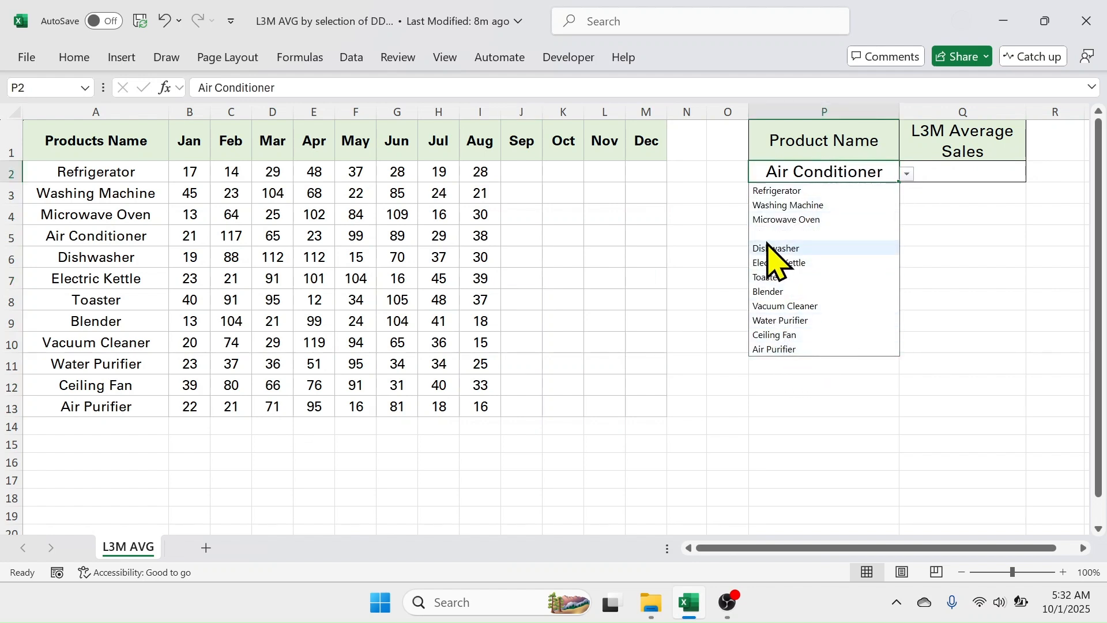
left_click(780, 220)
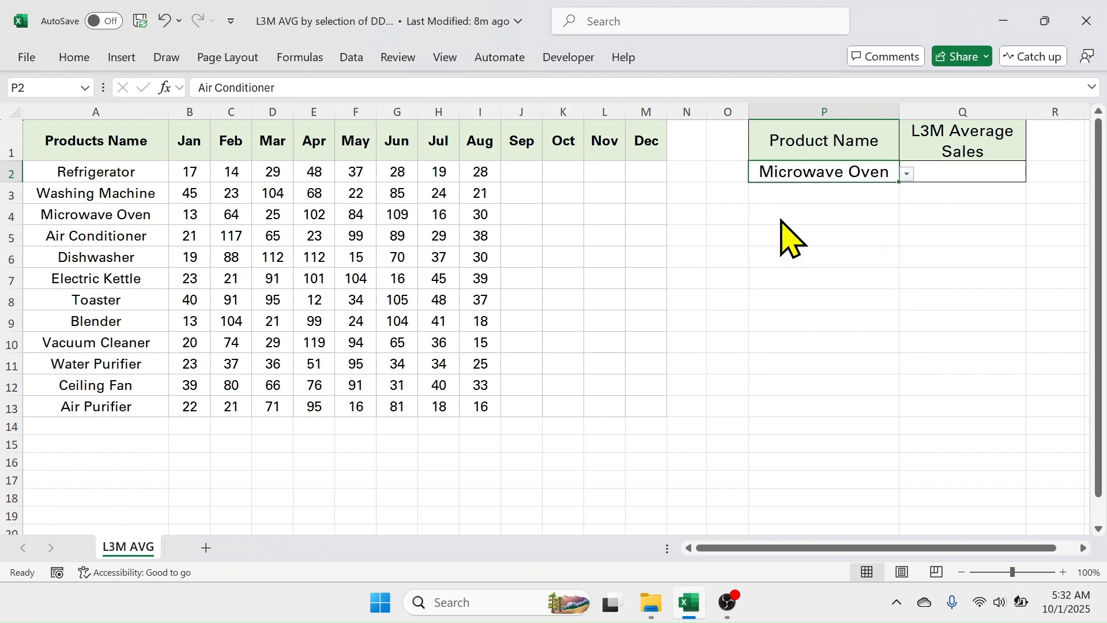
left_click(946, 172)
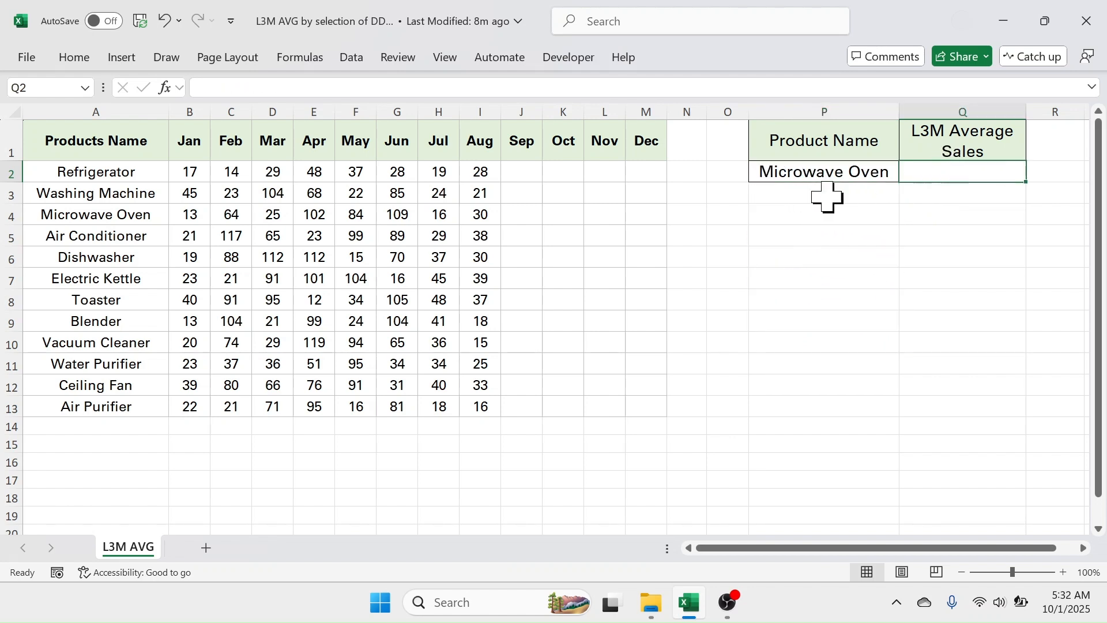
Check the average of the Microwave Oven's June to August sales in G4:I4.
left_click(123, 218)
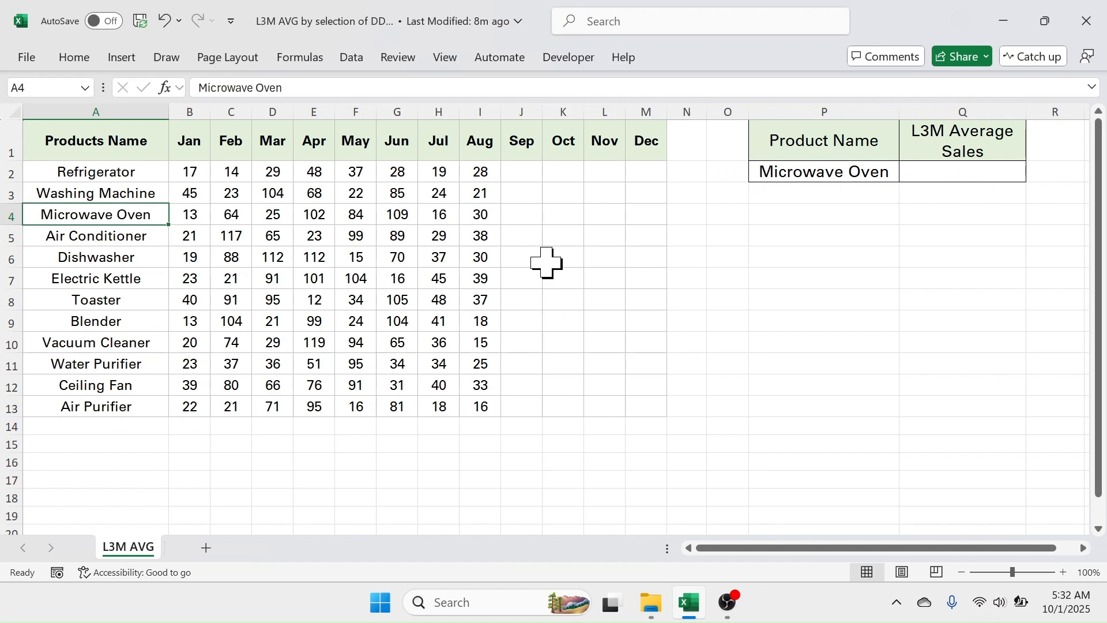
left_click_drag(484, 143, 482, 236)
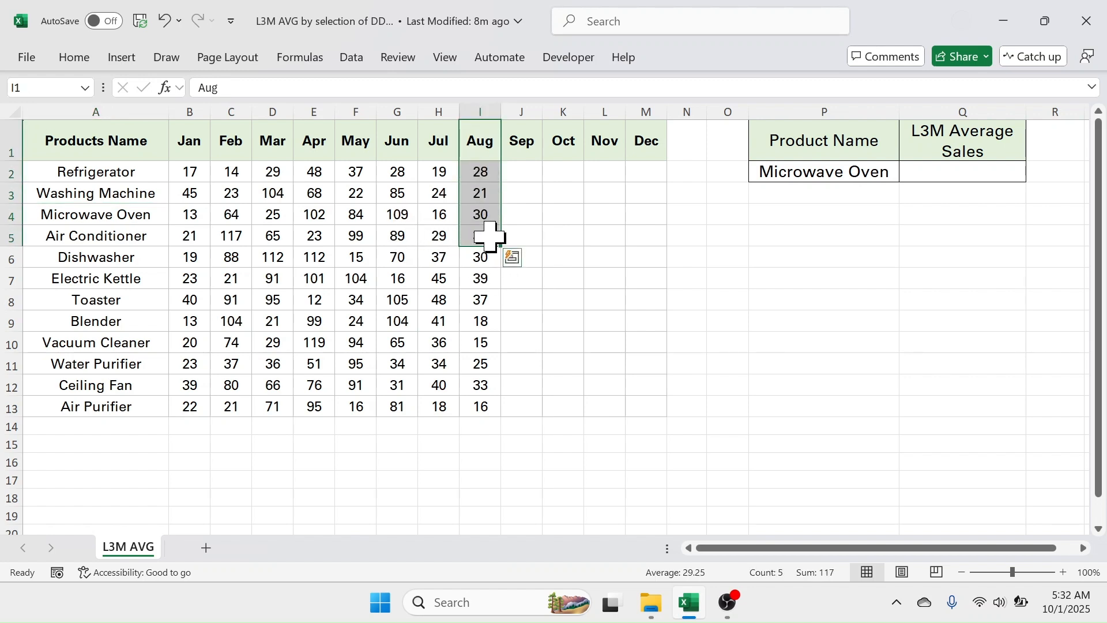
left_click(409, 215)
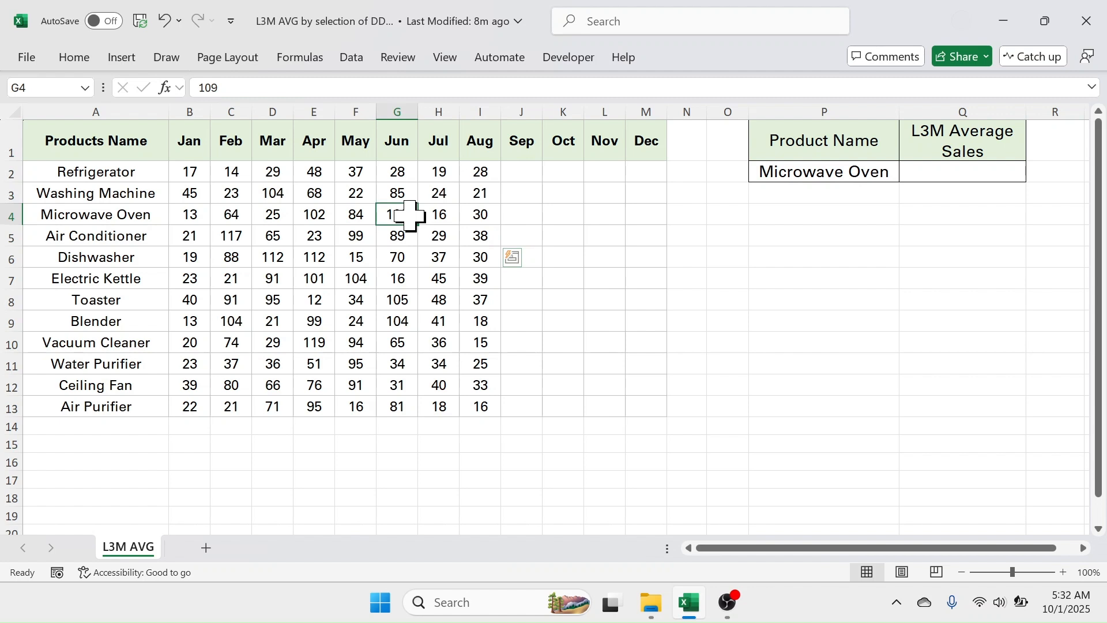
left_click_drag(412, 216, 476, 215)
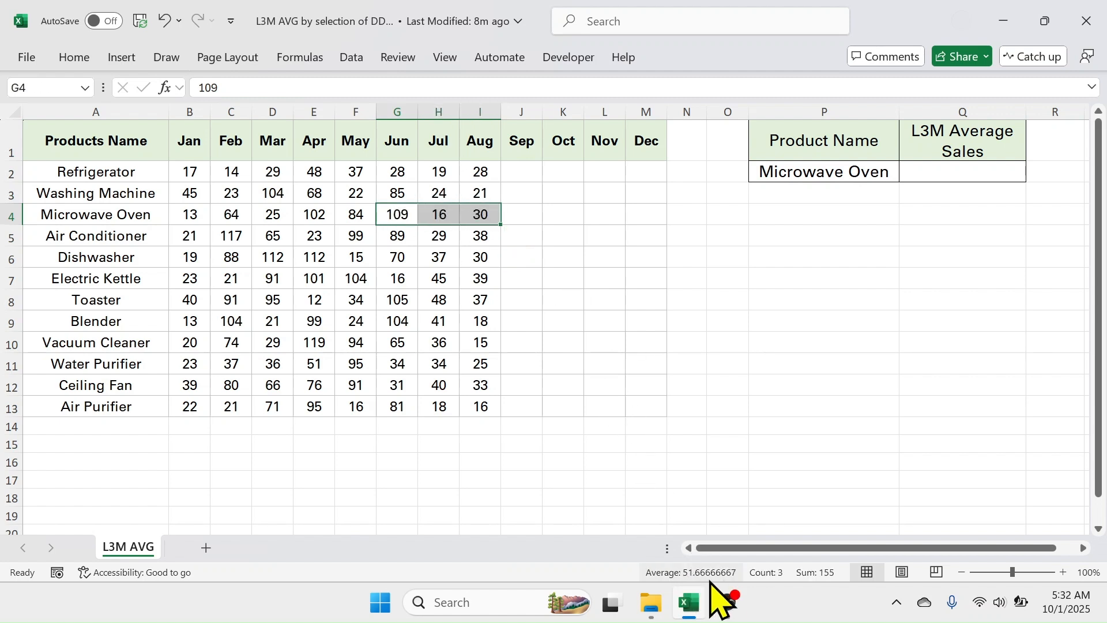
Enter 24 as the Microwave Oven's September sales in J4 and select its July to September values.
left_click(521, 217)
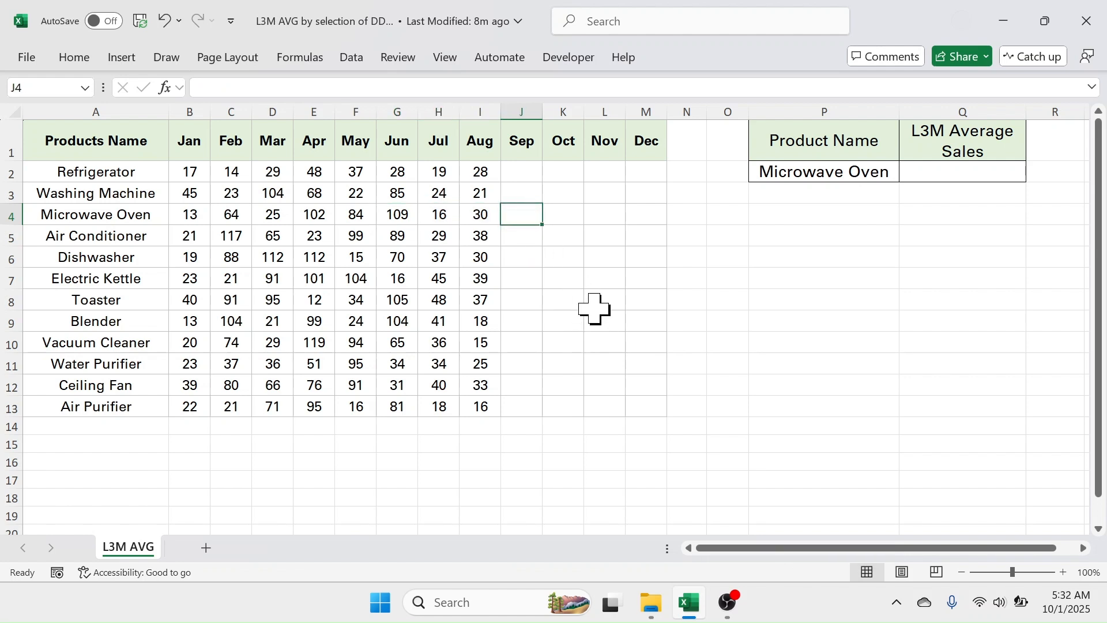
type("24")
key("Return")
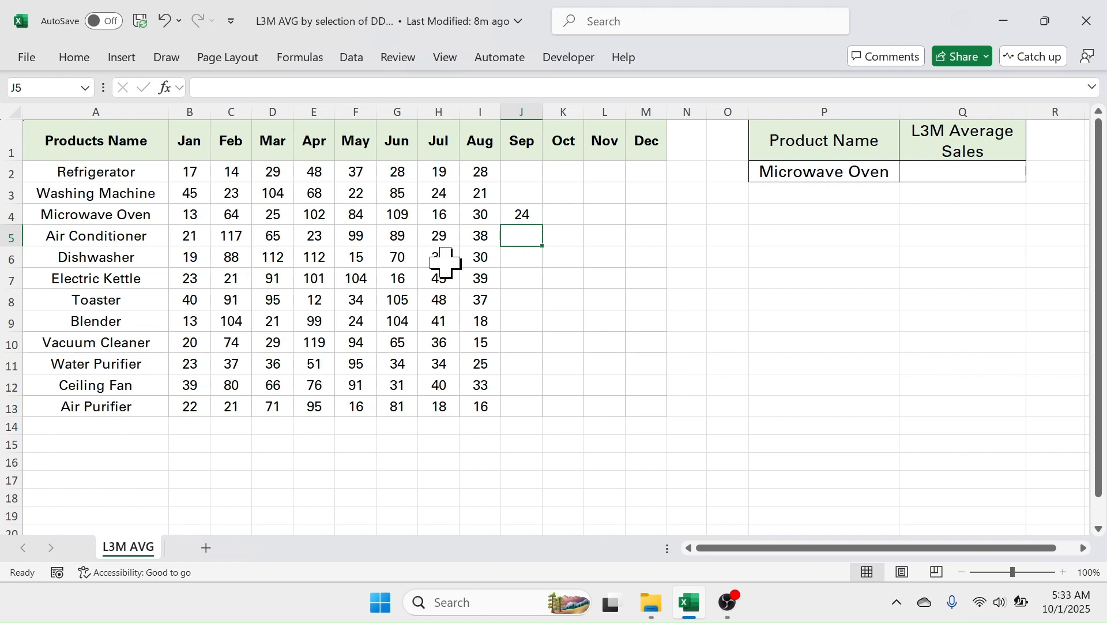
left_click_drag(444, 216, 510, 215)
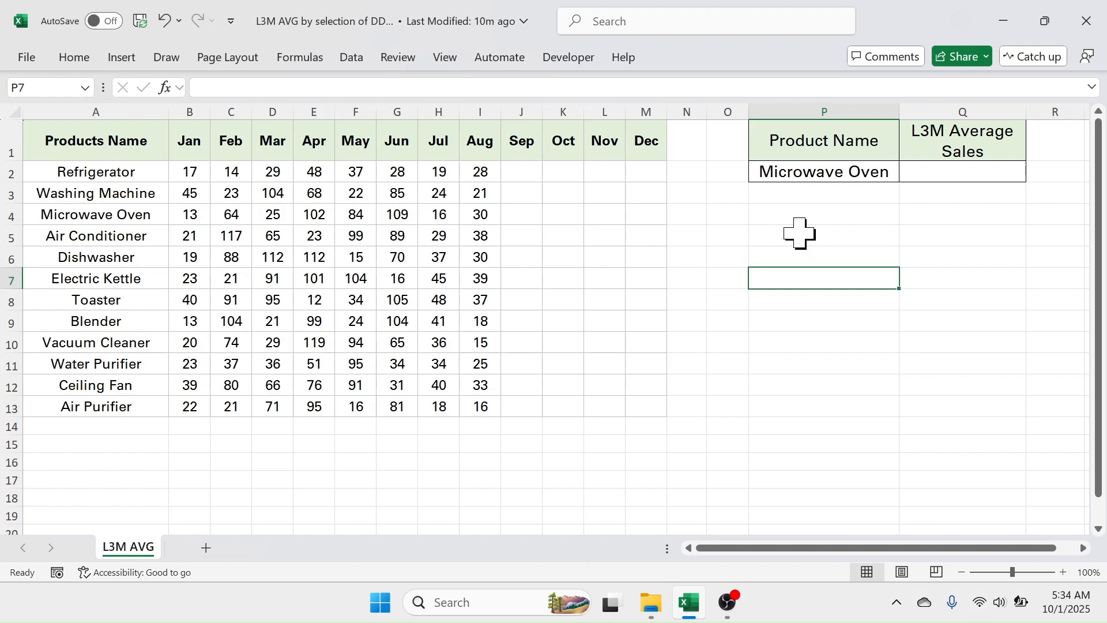
left_click(403, 215)
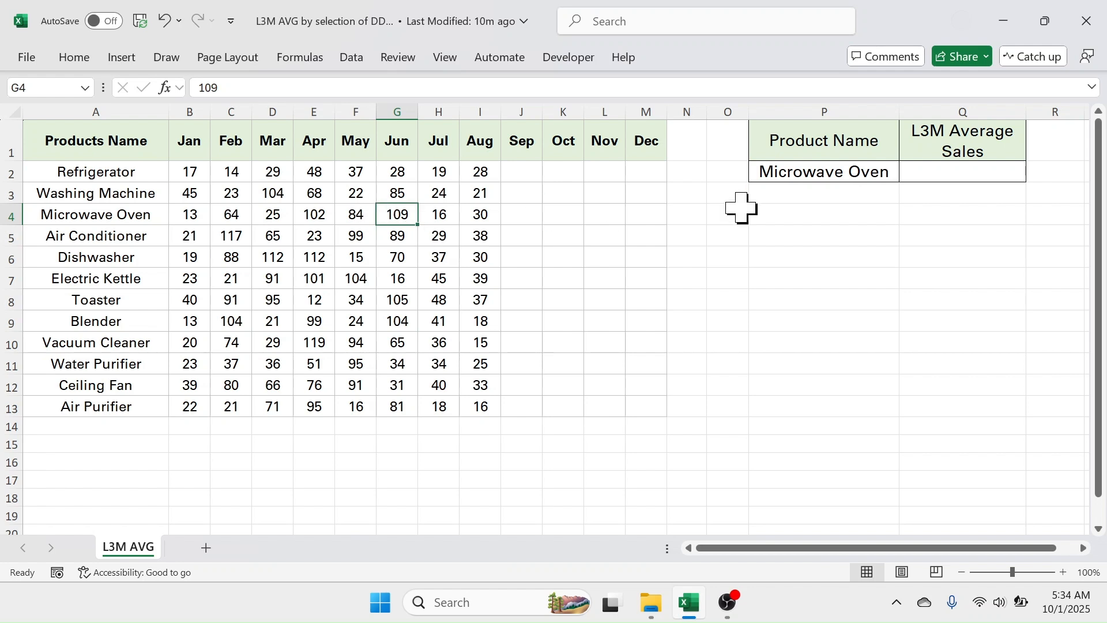
left_click(830, 177)
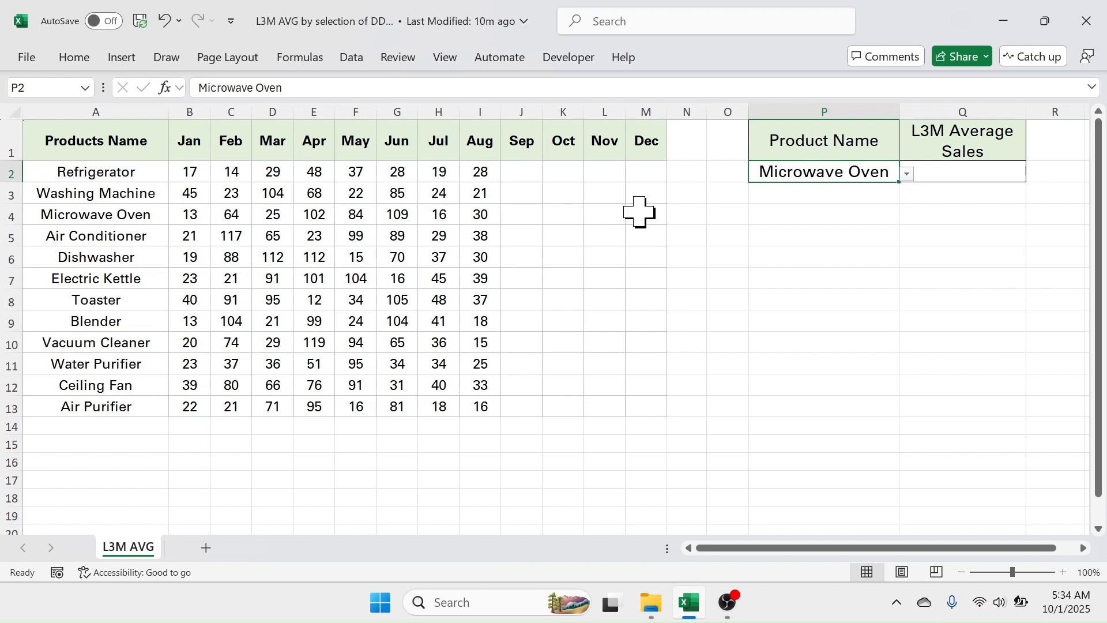
left_click(389, 216)
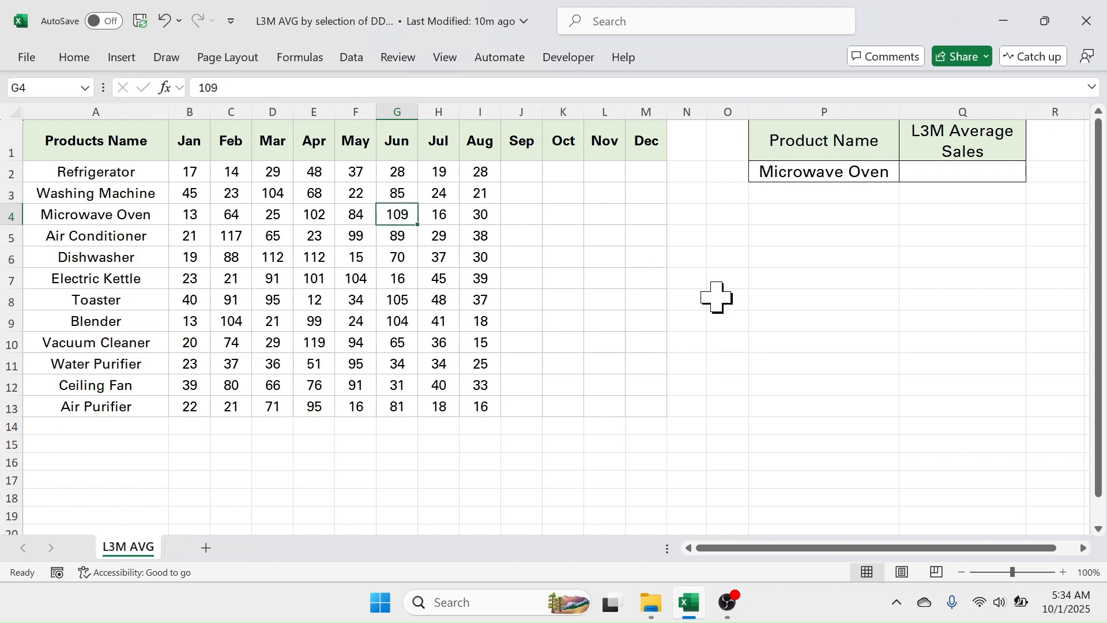
Start an INDEX formula in Q2 with the monthly sales range B2:M13 as its array.
left_click(934, 173)
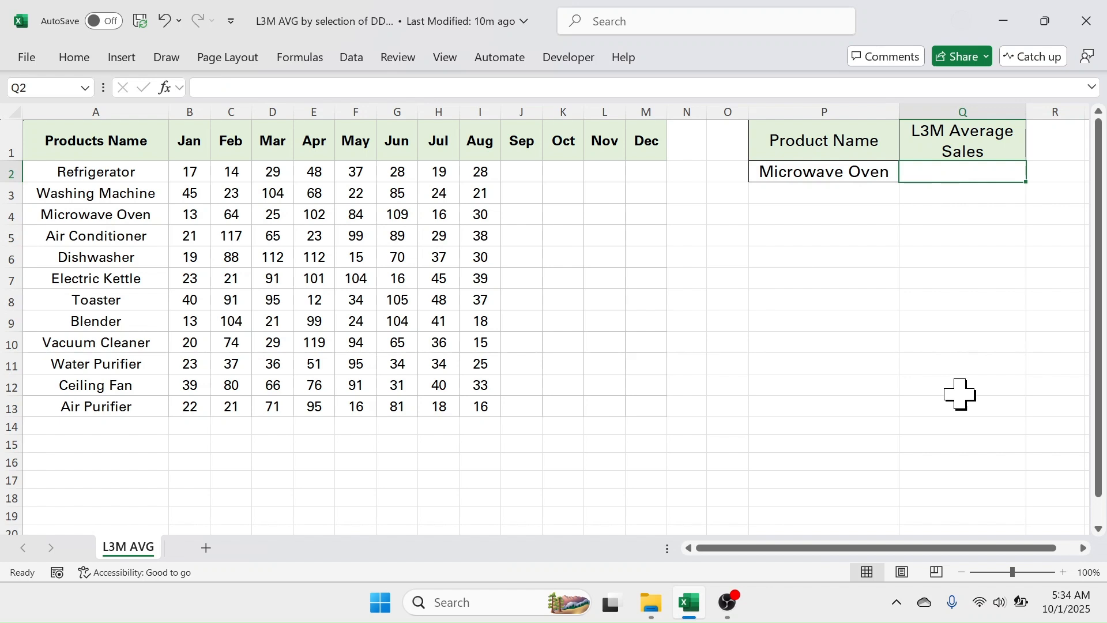
type("=")
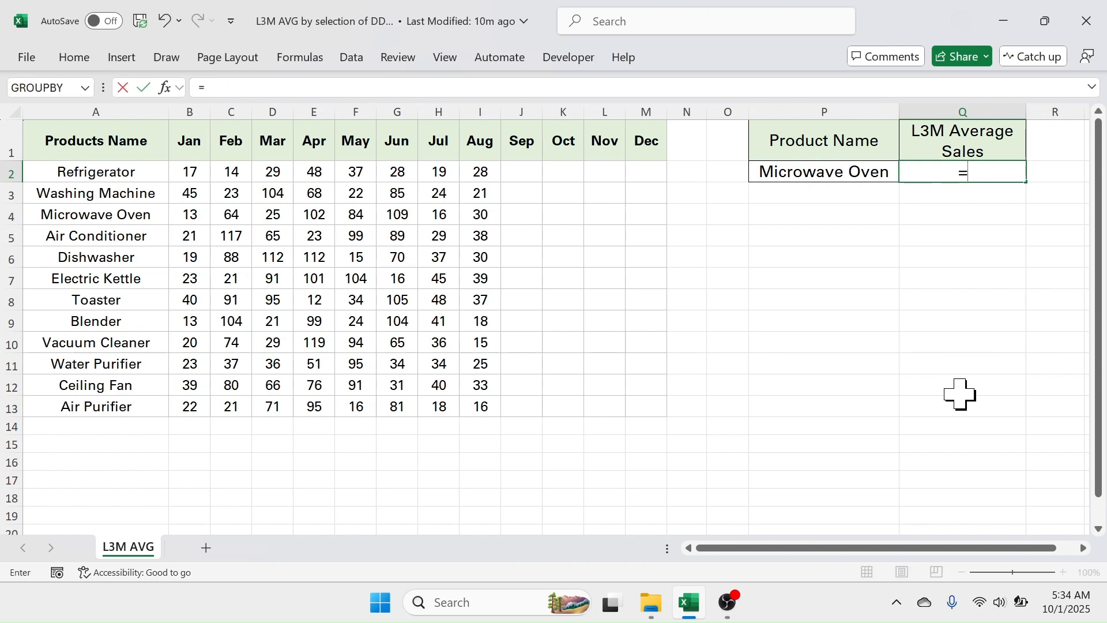
type("INDEX(")
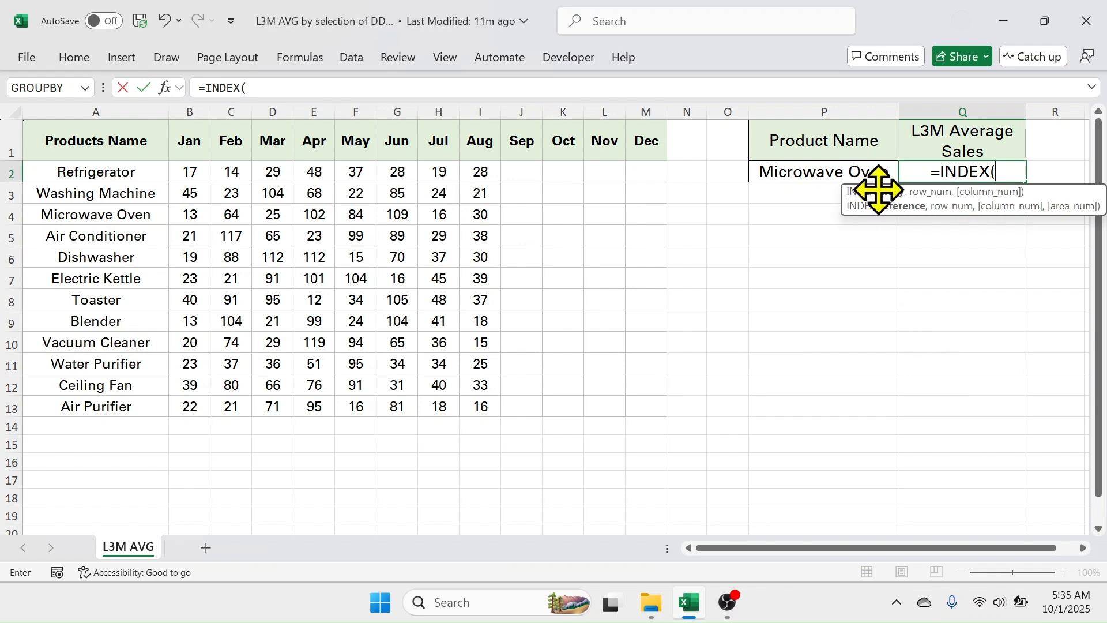
left_click_drag(186, 175, 642, 403)
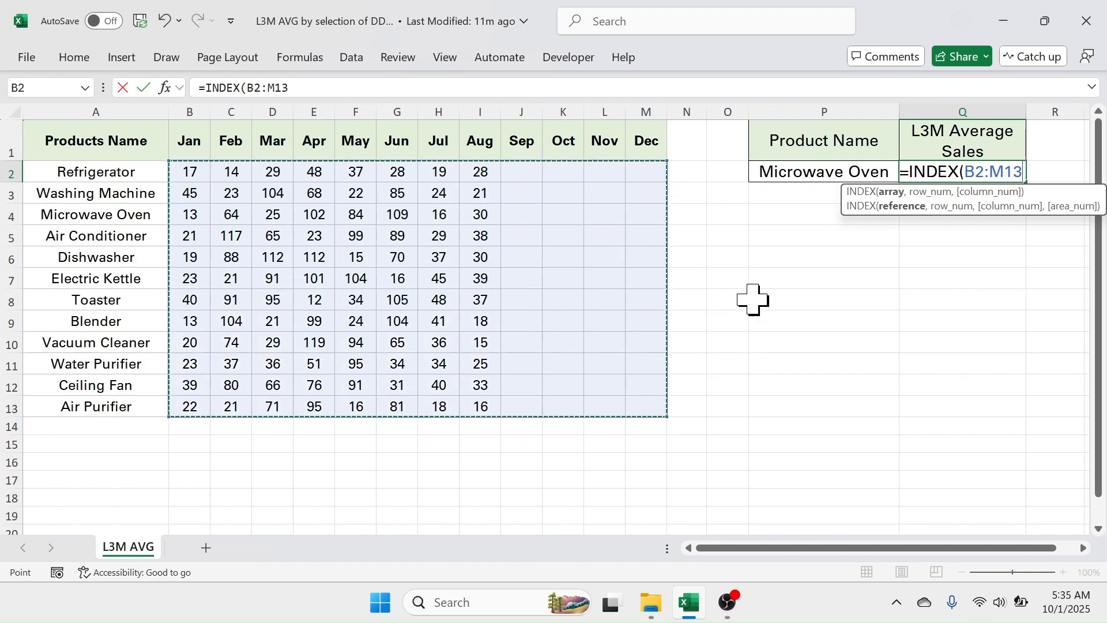
type(",")
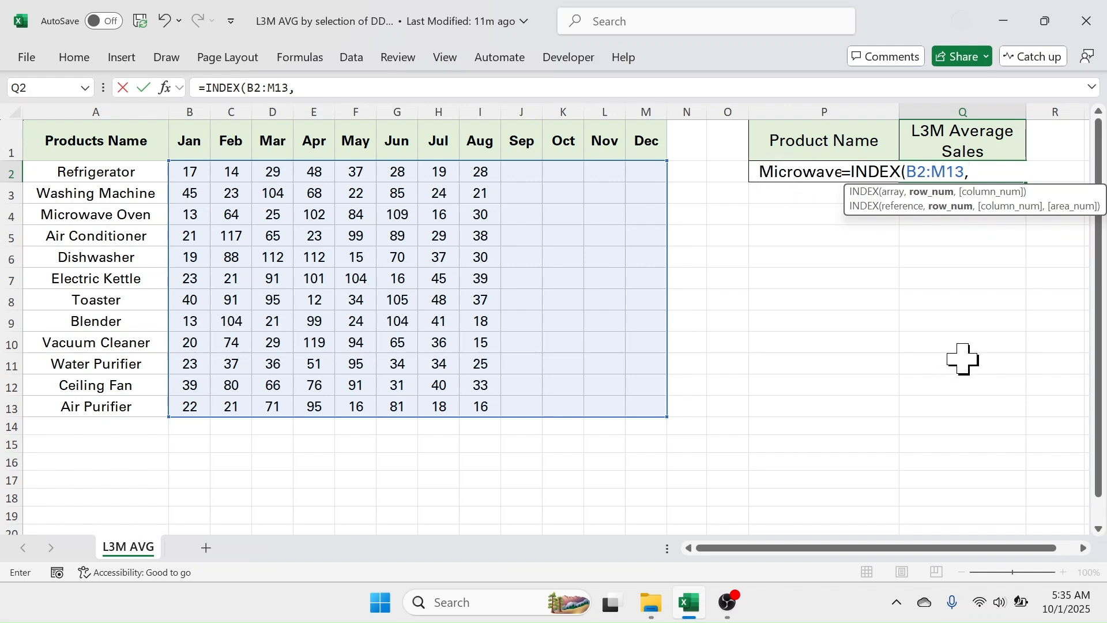
Add MATCH(P2,A2:A13,0) as the INDEX row number to find the selected product by exact match.
type("MATCH")
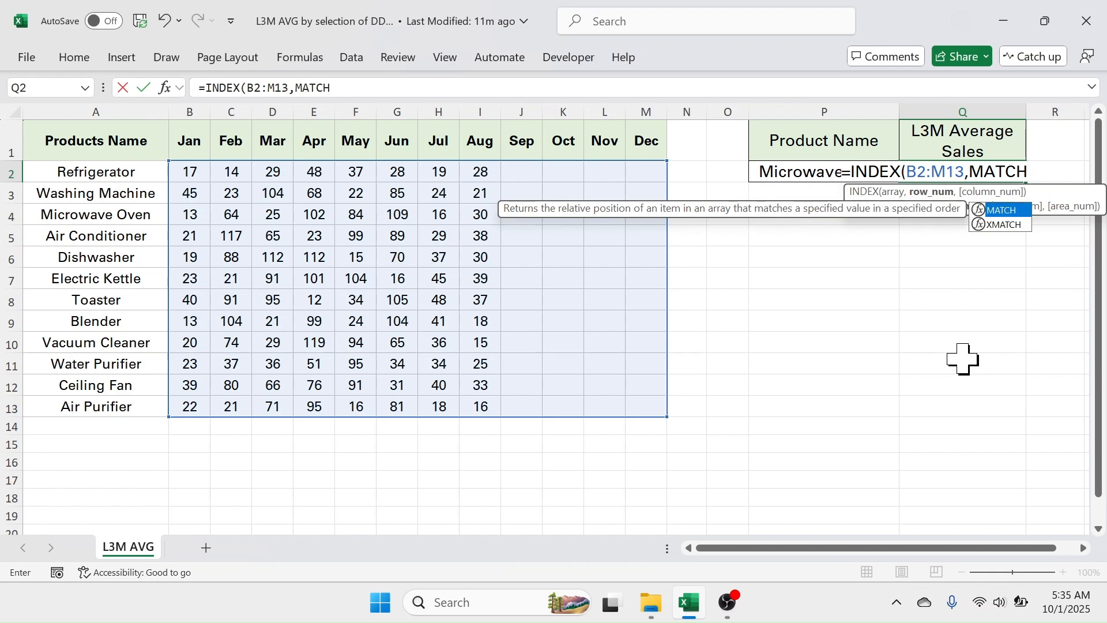
type("(")
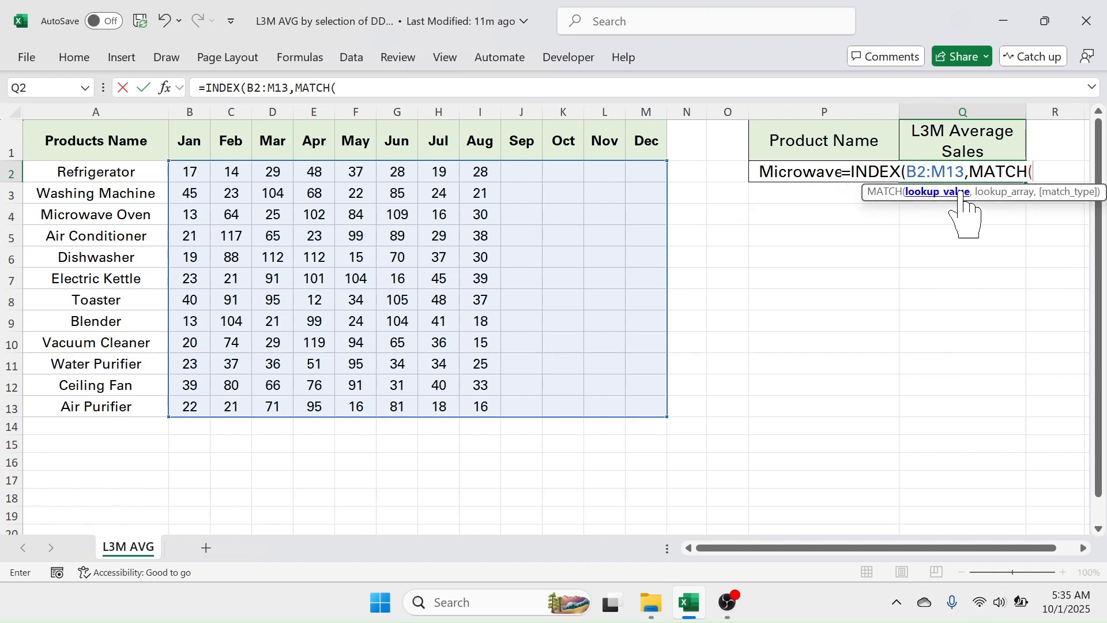
left_click(786, 171)
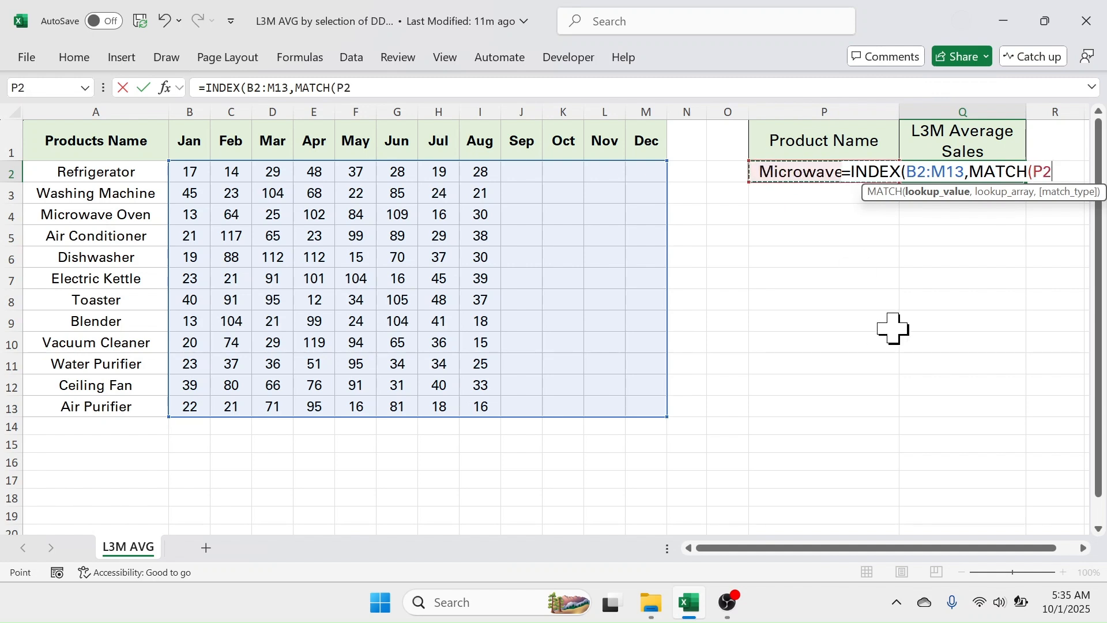
type(",")
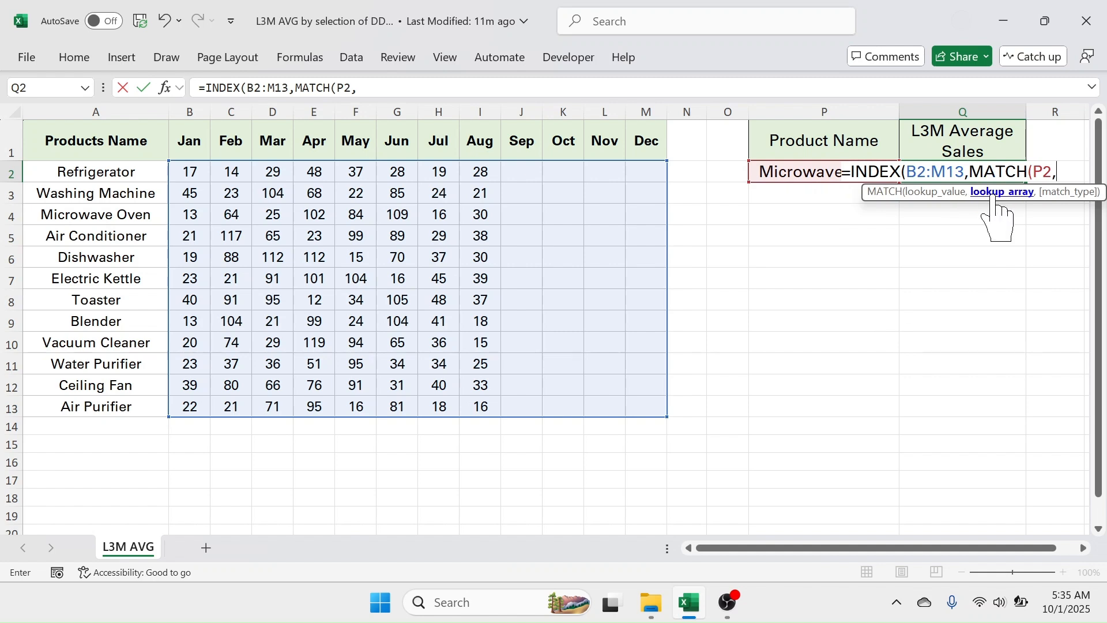
left_click_drag(113, 172, 121, 407)
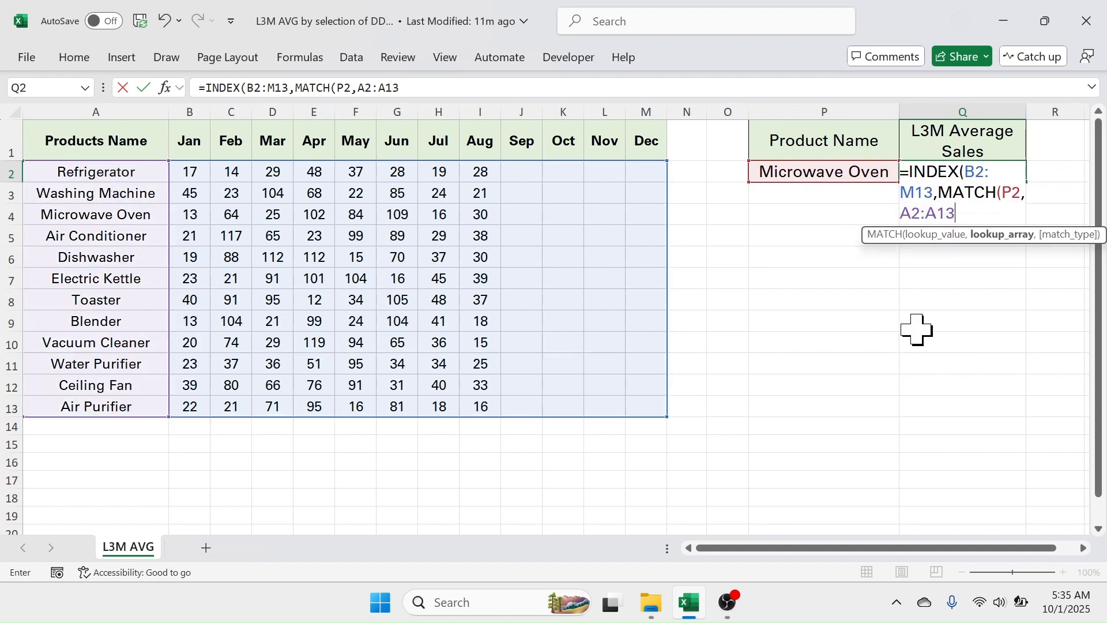
type(",")
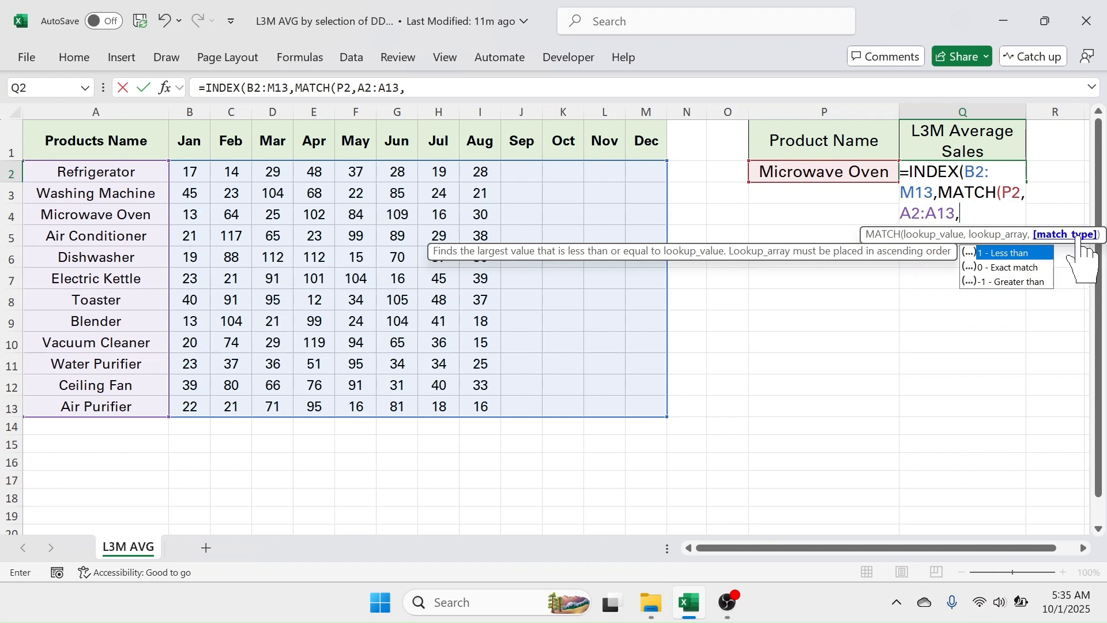
double_click(1010, 267)
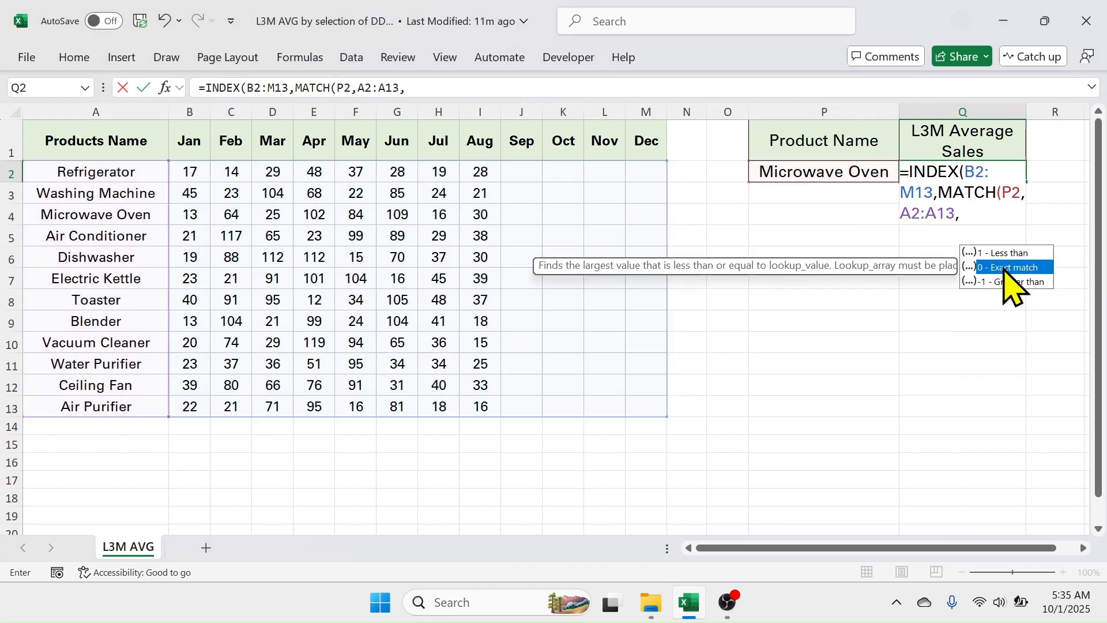
type(")")
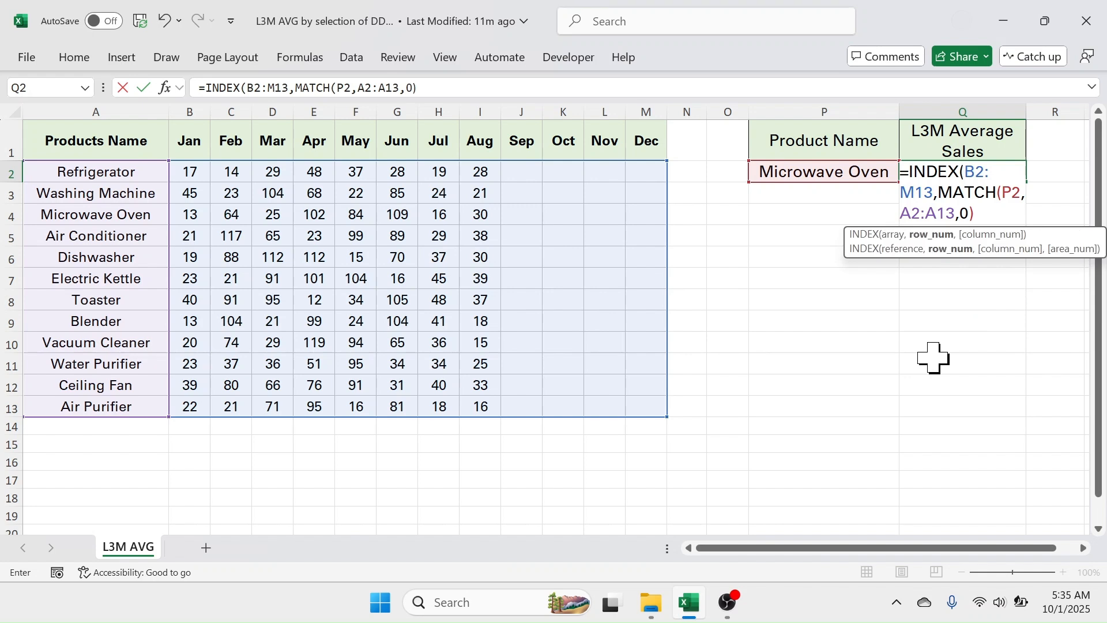
Begin the INDEX column number in Q2 with COUNTA around a nested INDEX that uses B2:M13 as its array.
type(",")
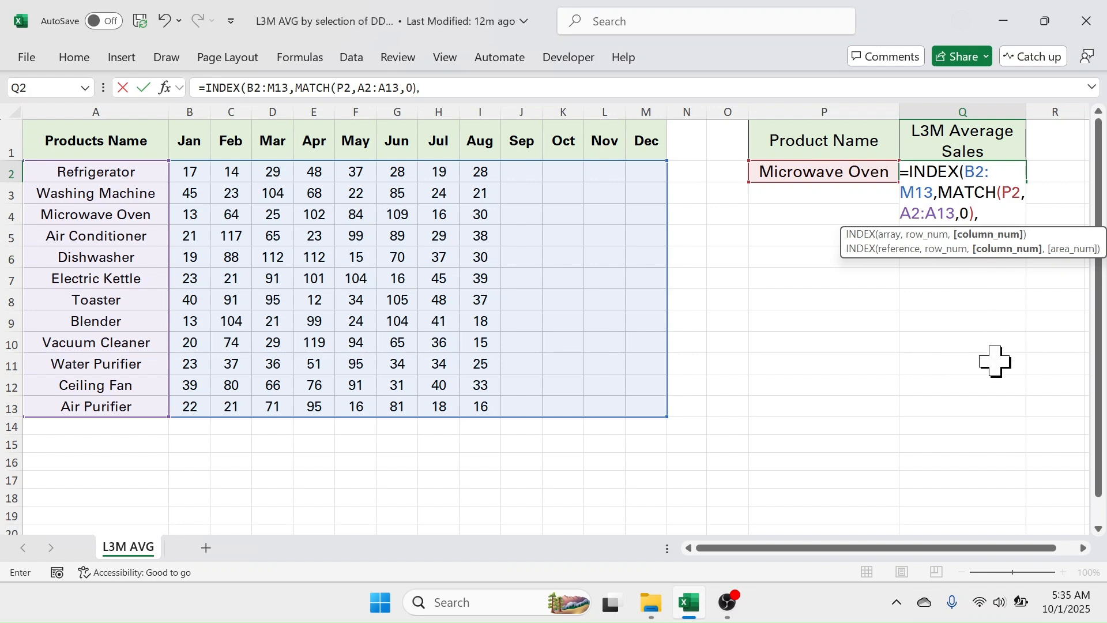
type("COUNTA")
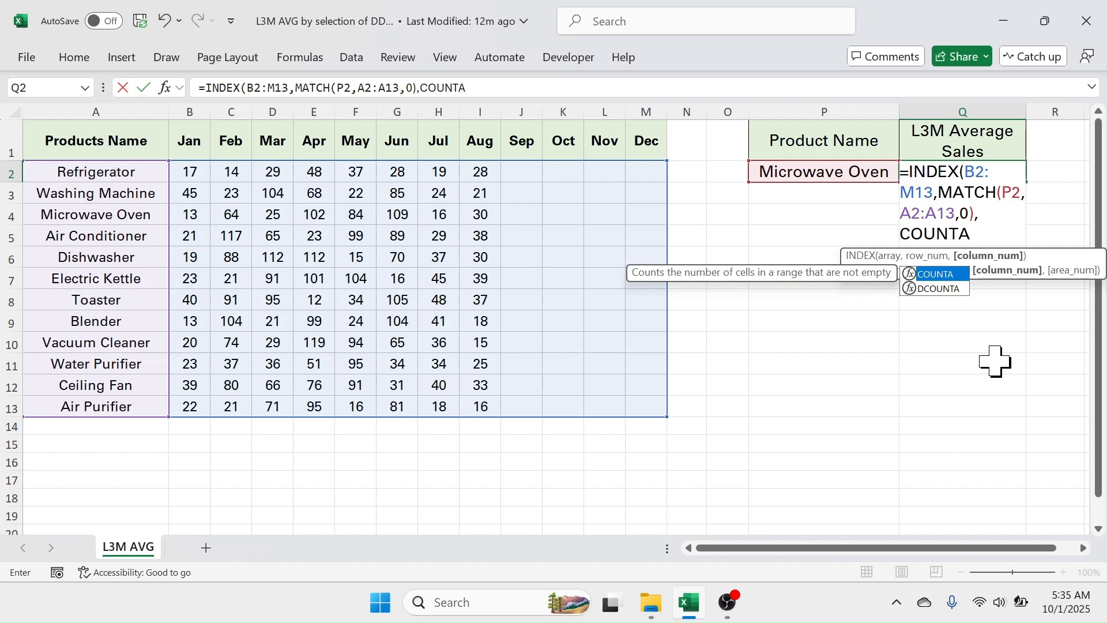
type("(")
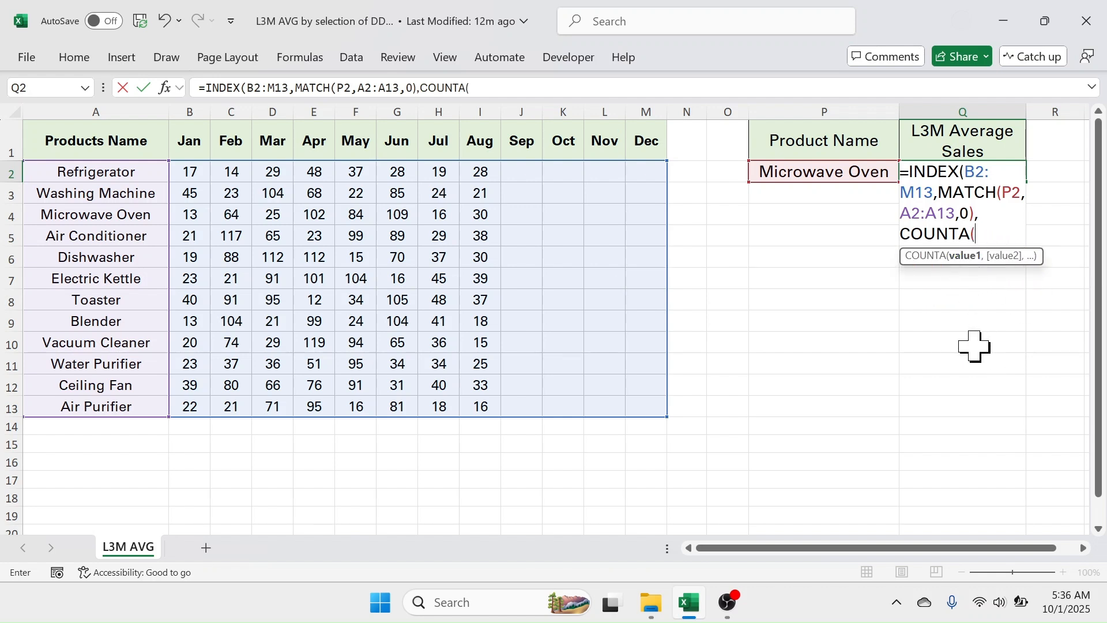
type("INDEX")
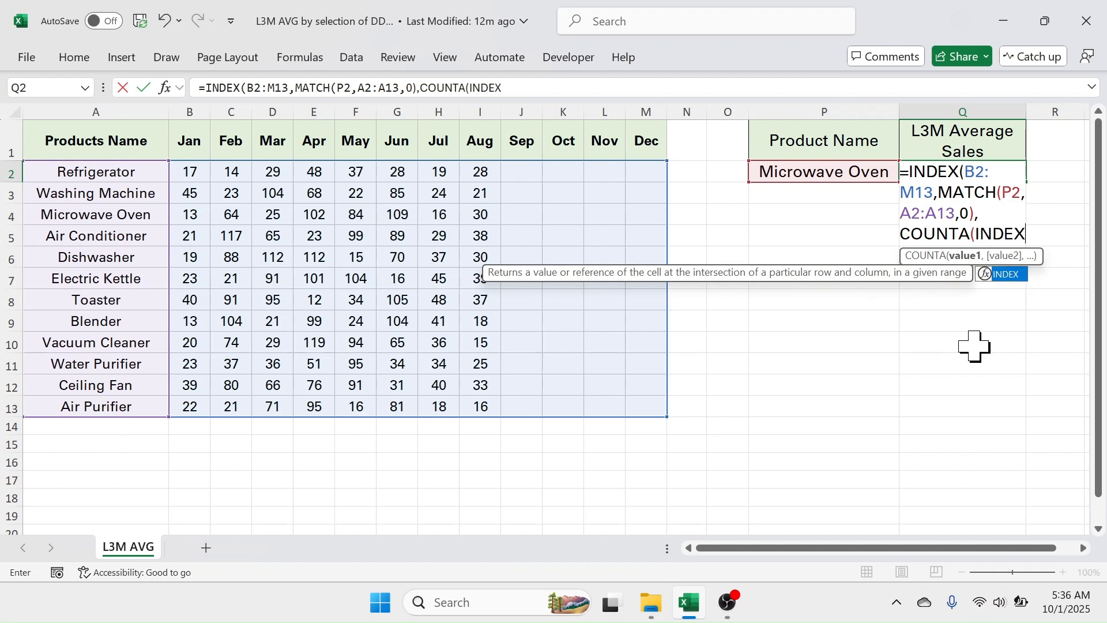
type("(")
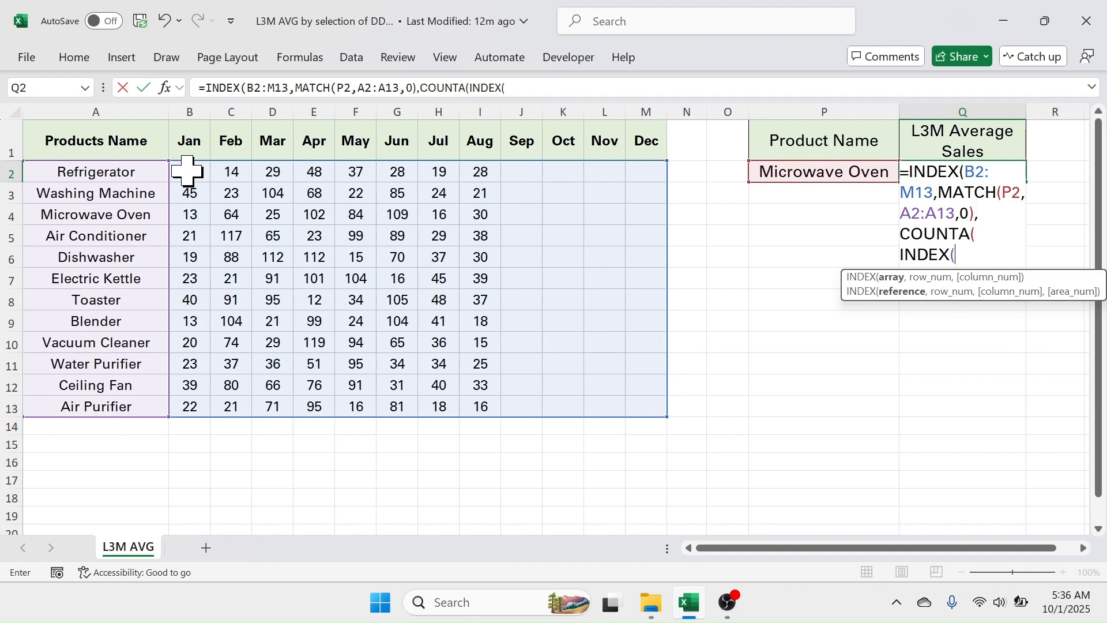
left_click_drag(188, 172, 647, 407)
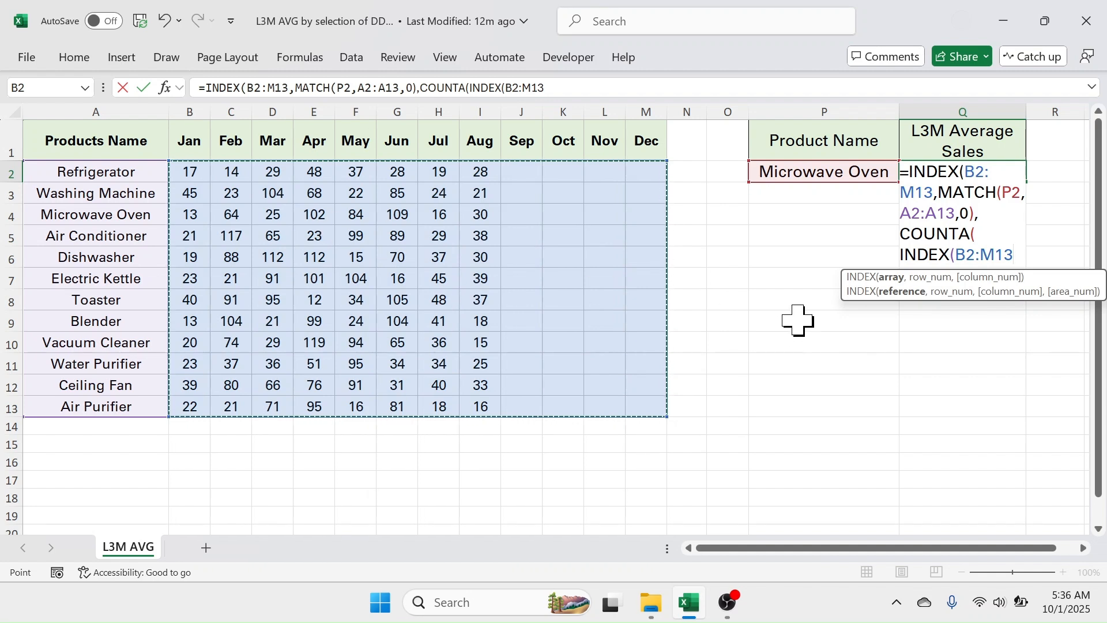
type(",")
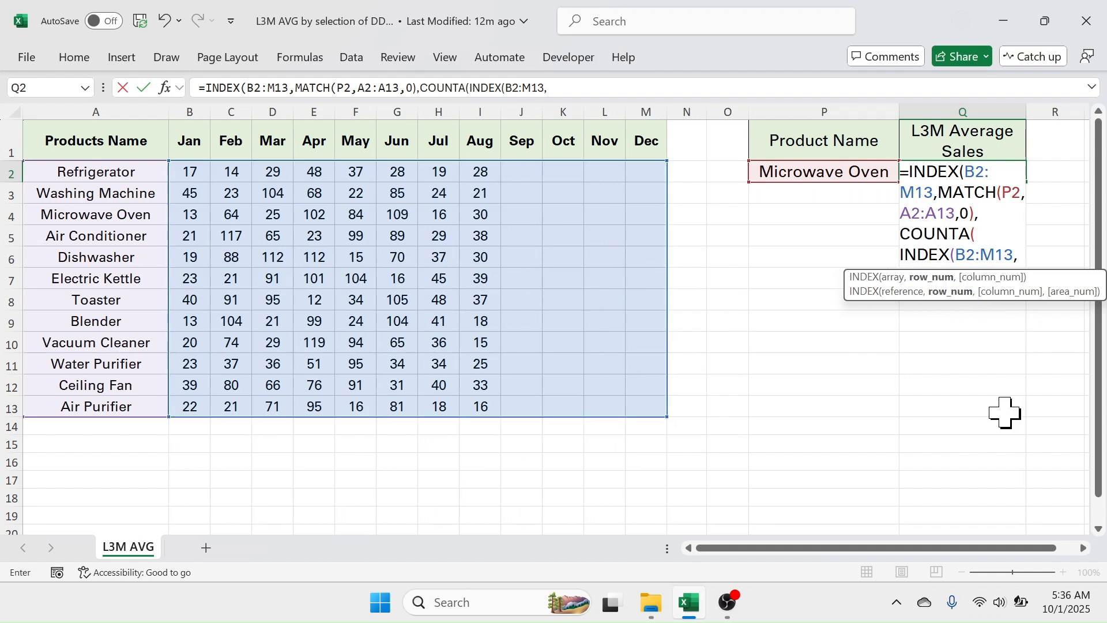
Add MATCH(P2,A2:A13,0) as the nested INDEX's row number, using exact match.
type("MATCH(")
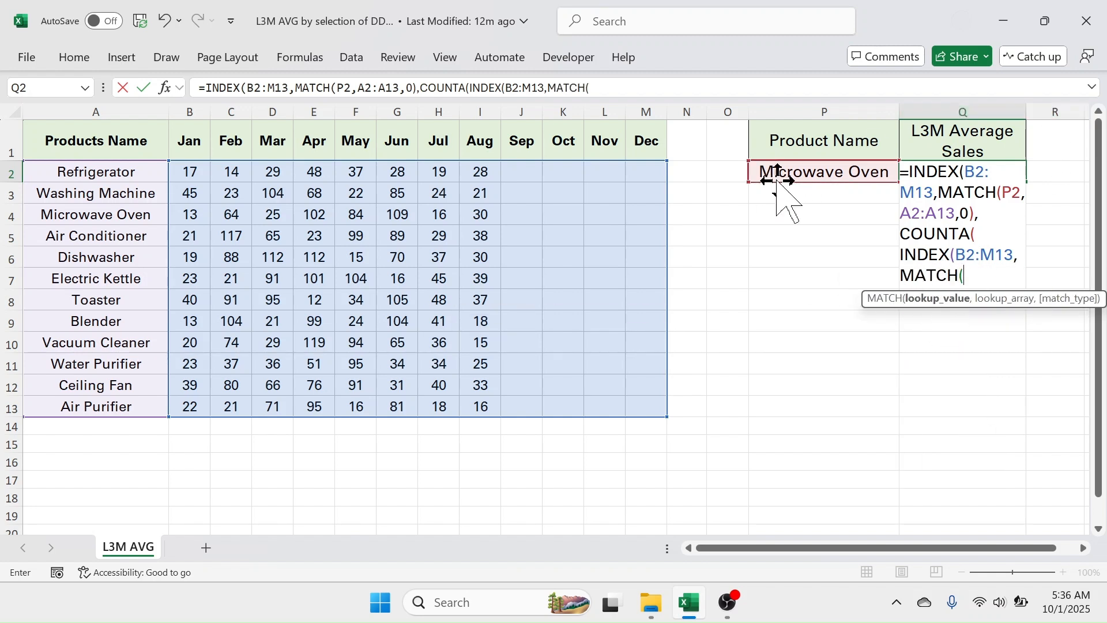
left_click(826, 171)
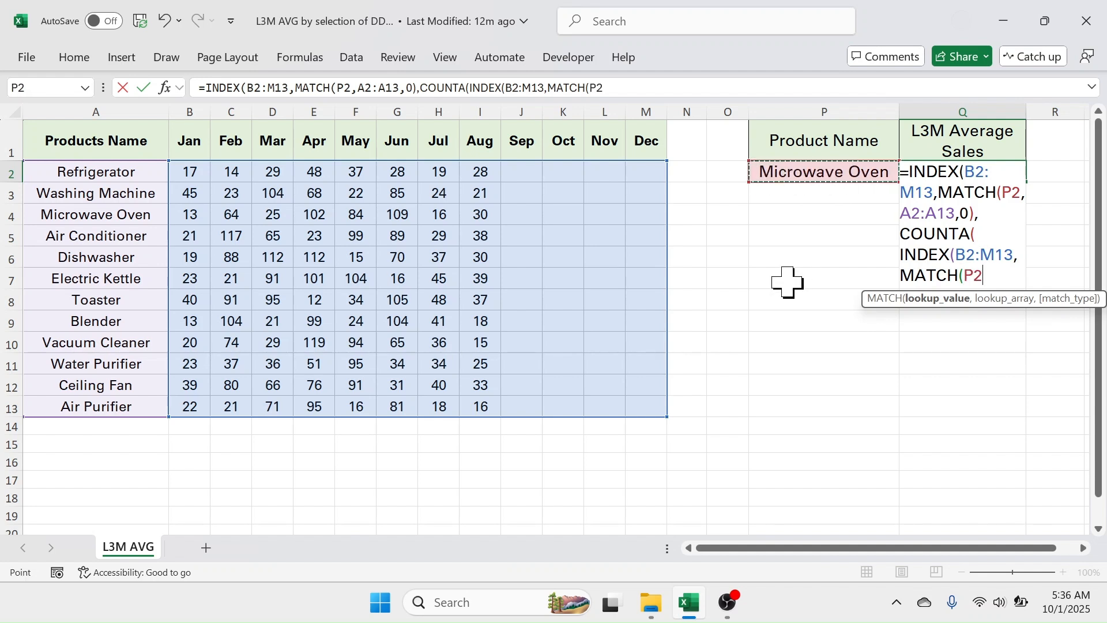
type(",")
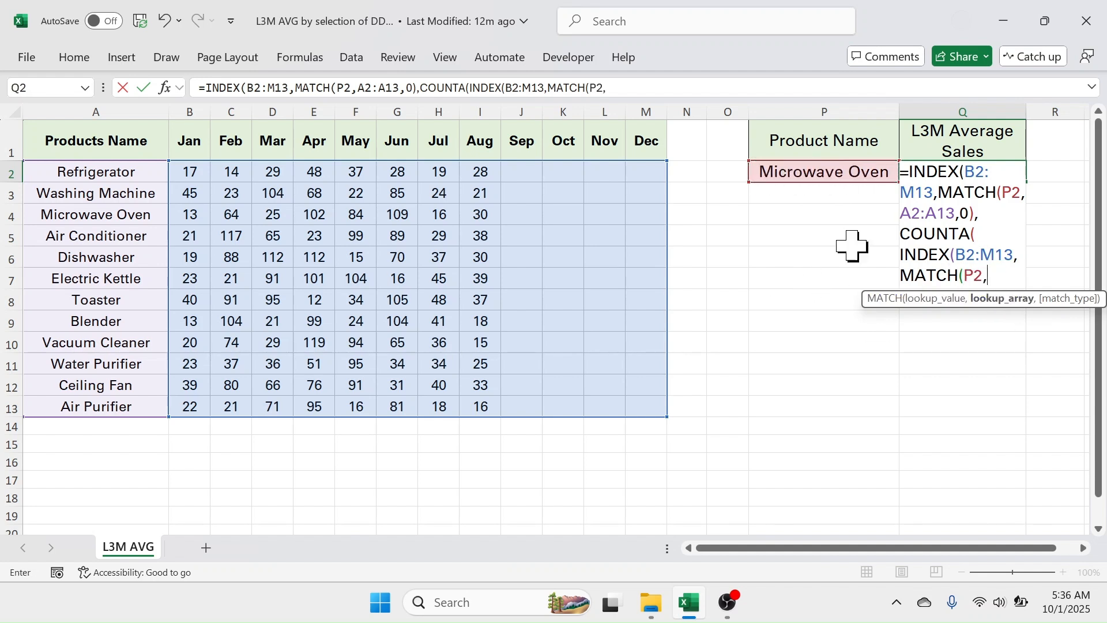
left_click_drag(112, 173, 111, 395)
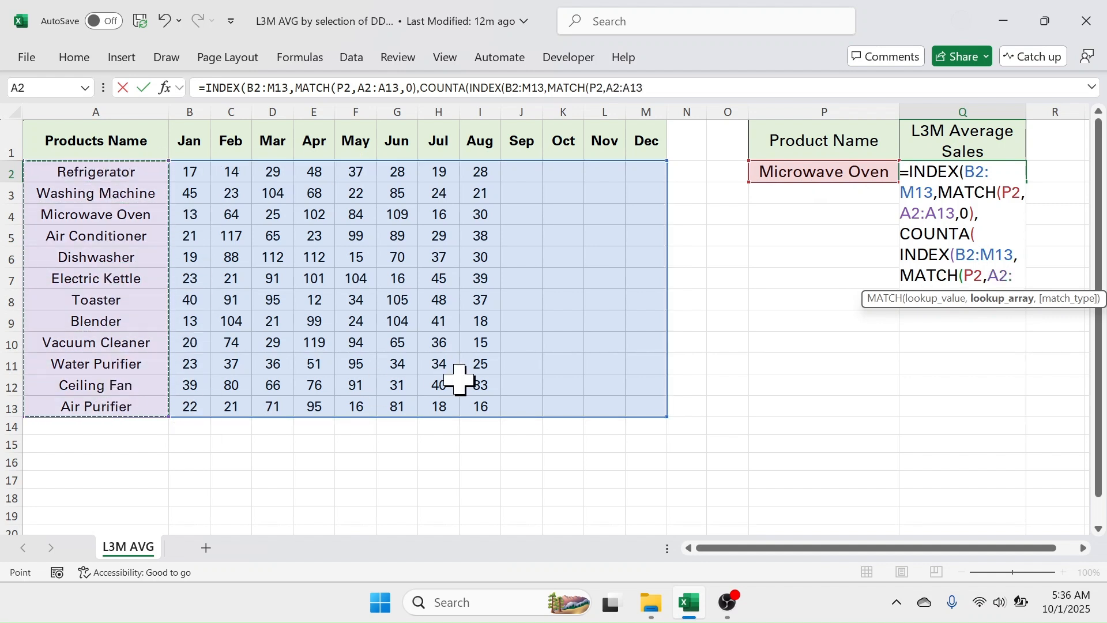
type(",")
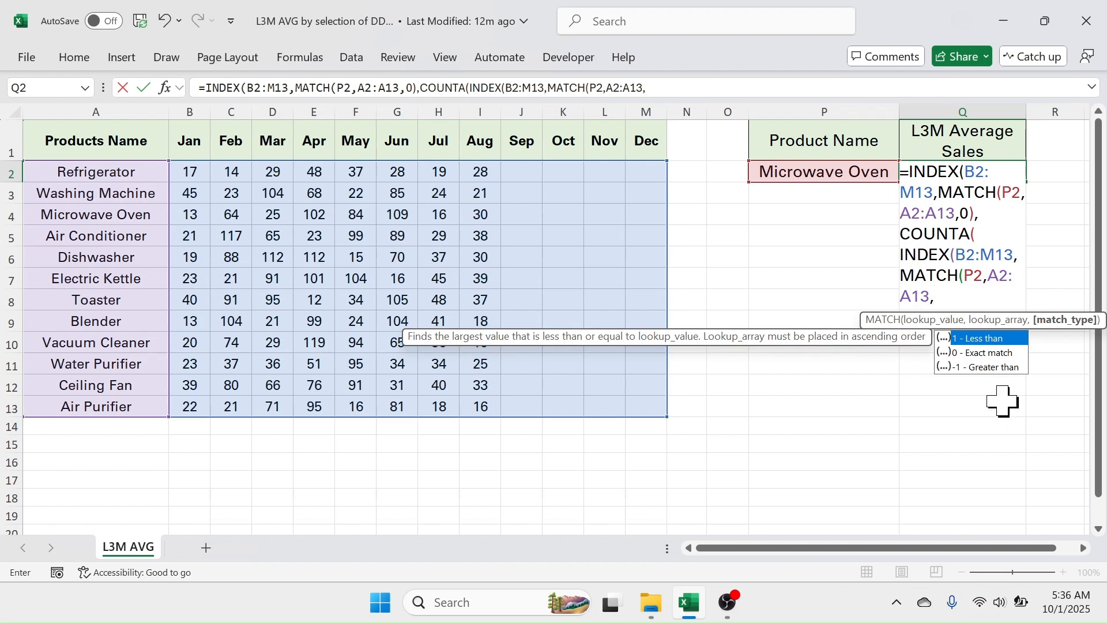
double_click(989, 353)
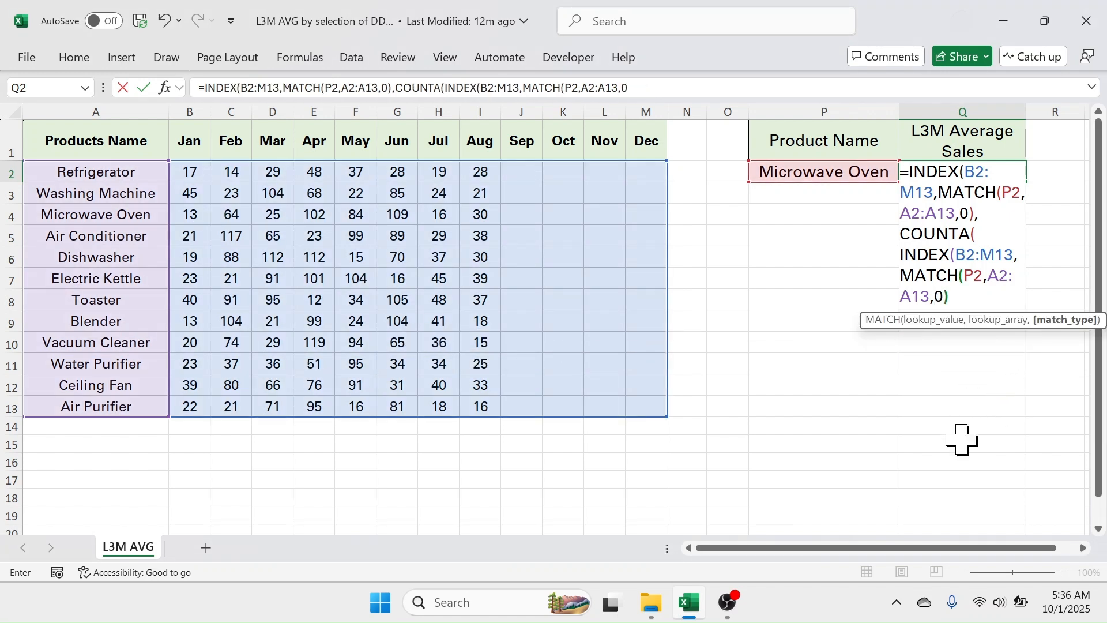
type(")")
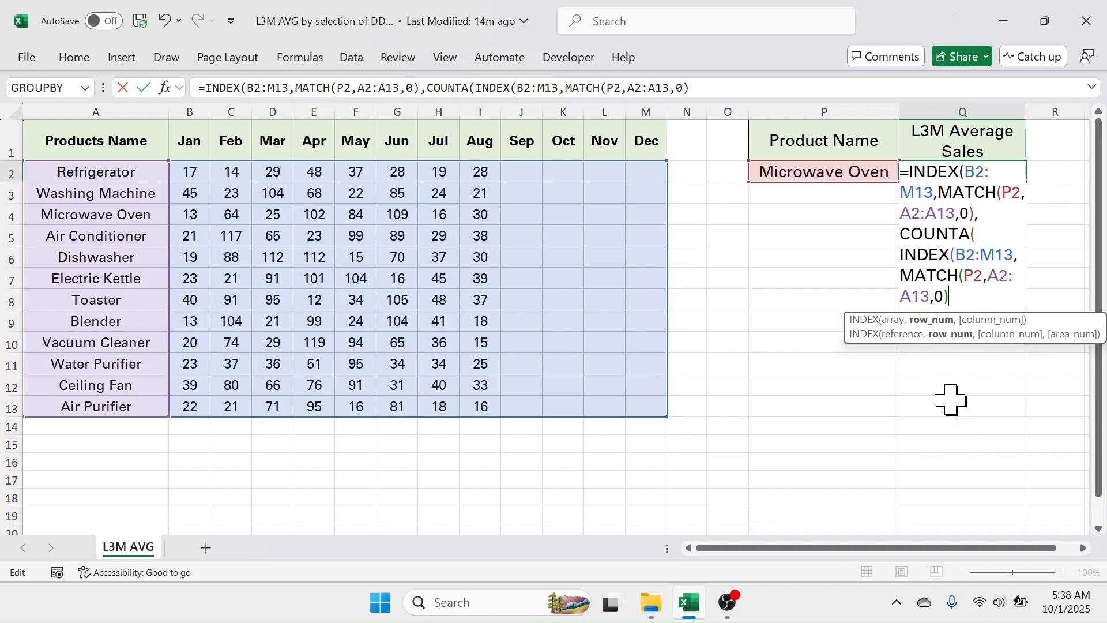
Set the nested INDEX's column number to 0, close all functions and commit the formula in Q2.
type(",")
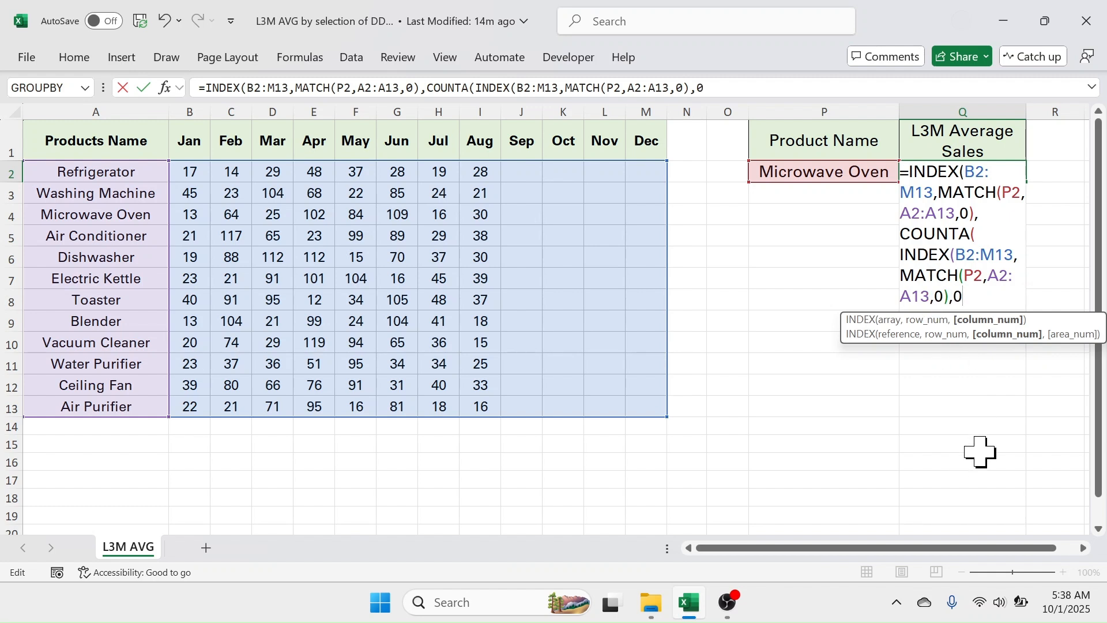
type("0)")
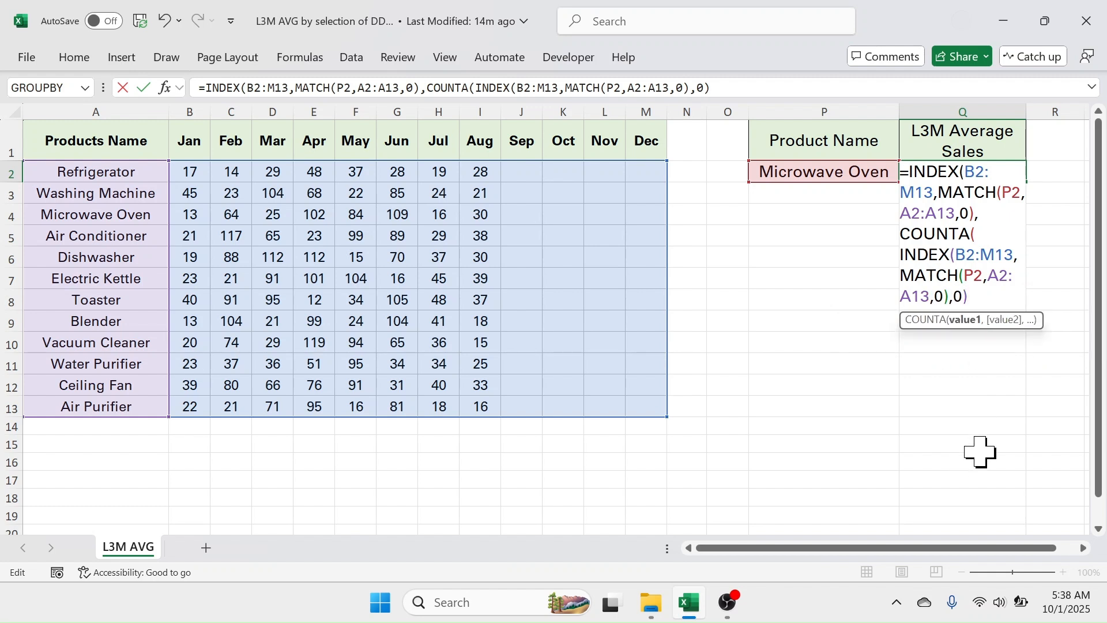
type(")")
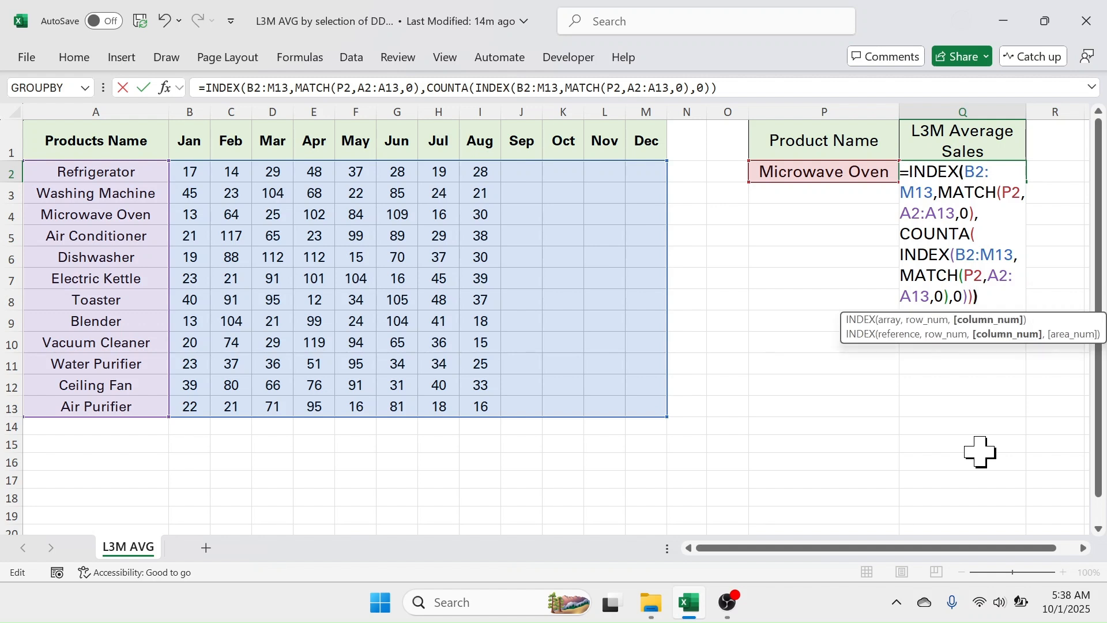
type(")")
key("Return")
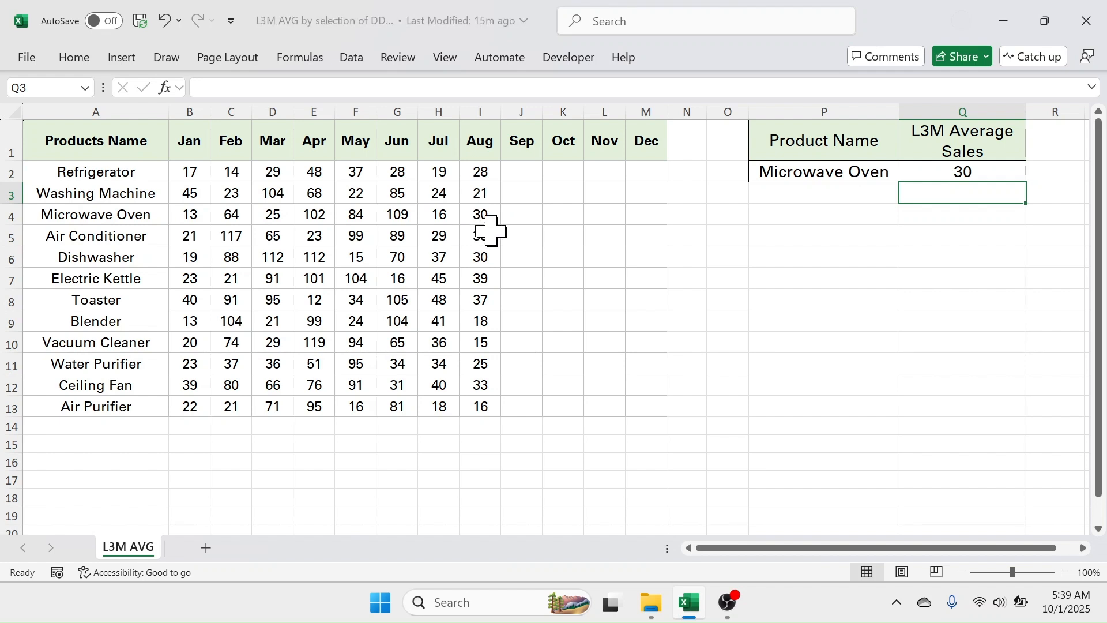
Test the Q2 formula by entering 28 as the Microwave Oven's September sales in J4.
left_click(974, 173)
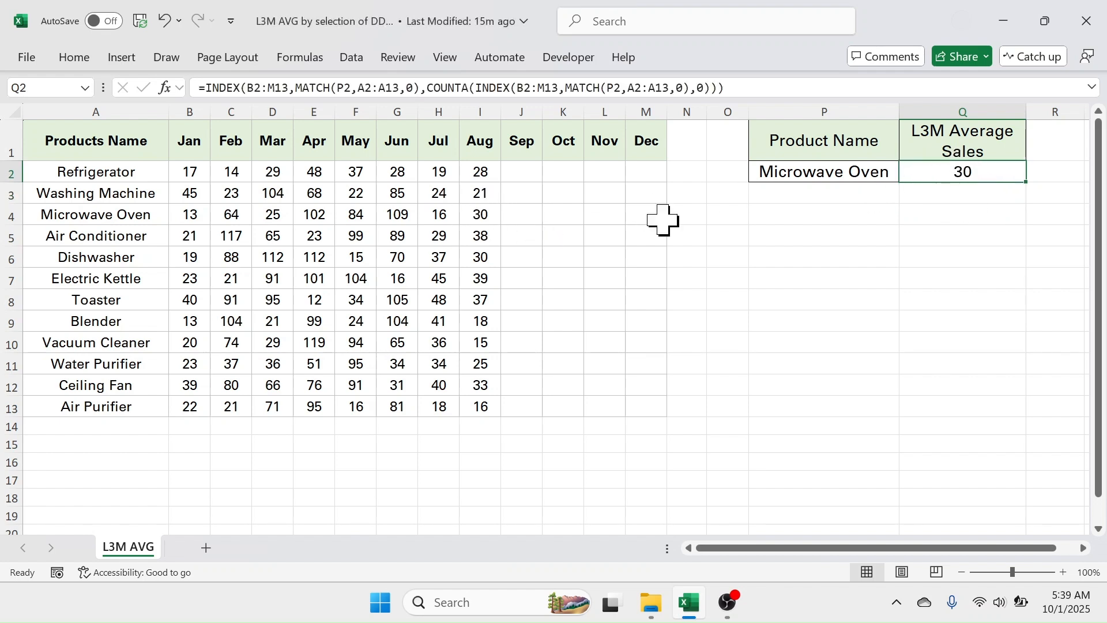
left_click(517, 219)
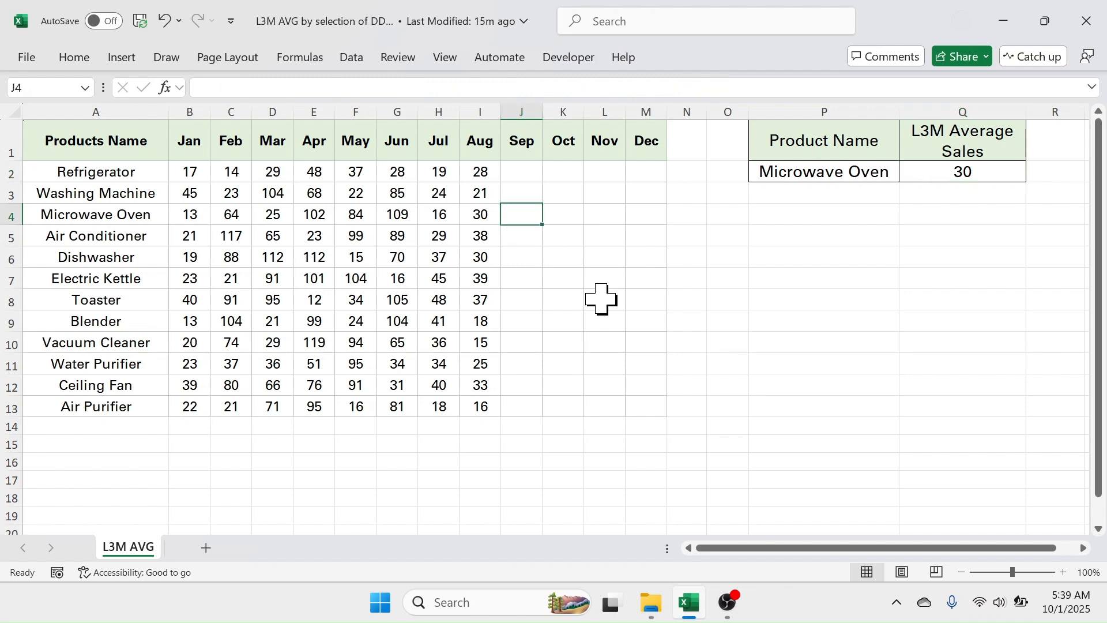
type("28")
key("Return")
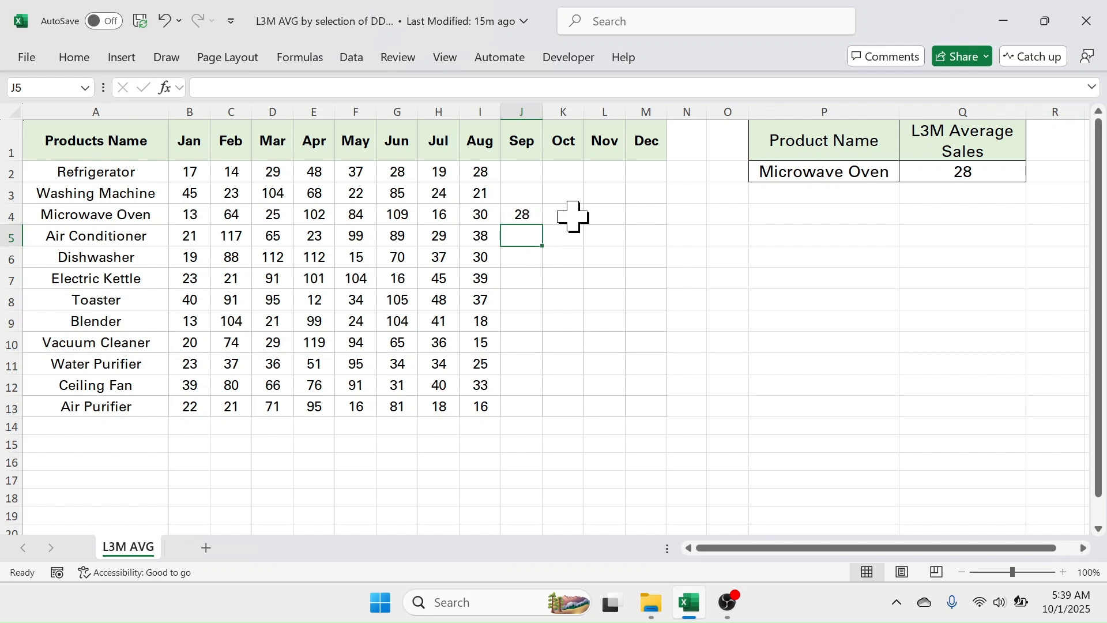
Subtract 2 from the COUNTA result in the Q2 formula's column number and commit it.
double_click(987, 173)
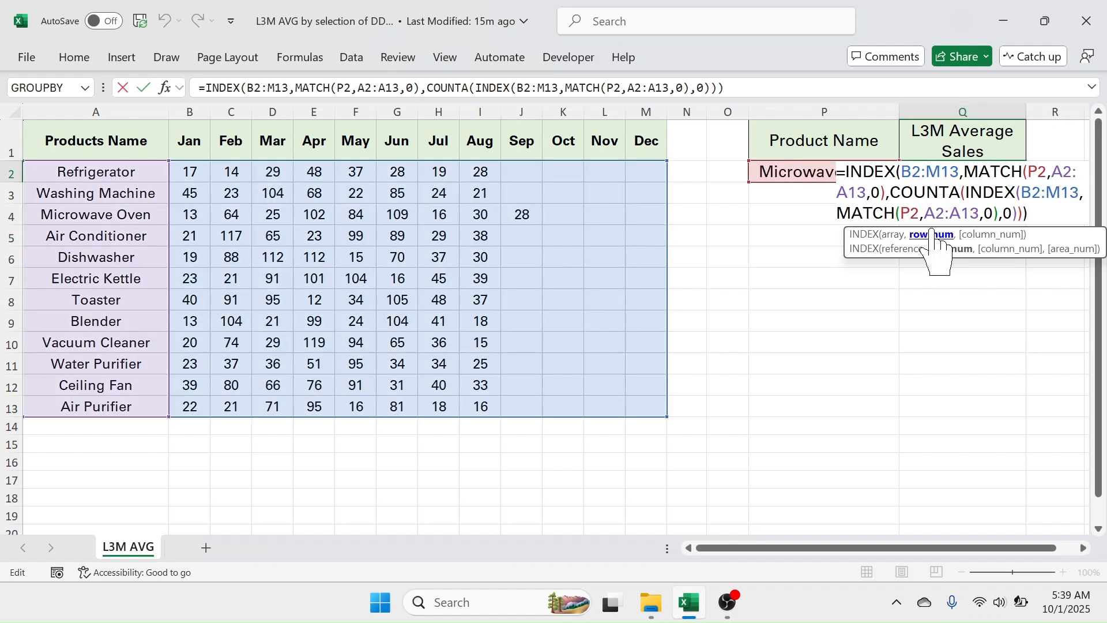
left_click(1026, 215)
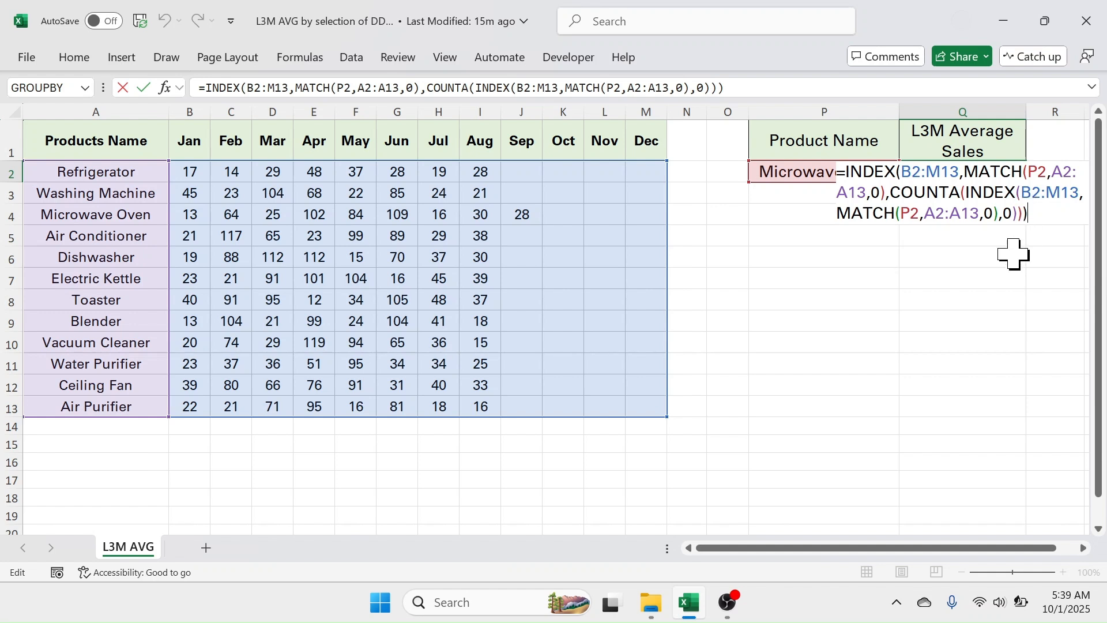
left_click(1016, 213)
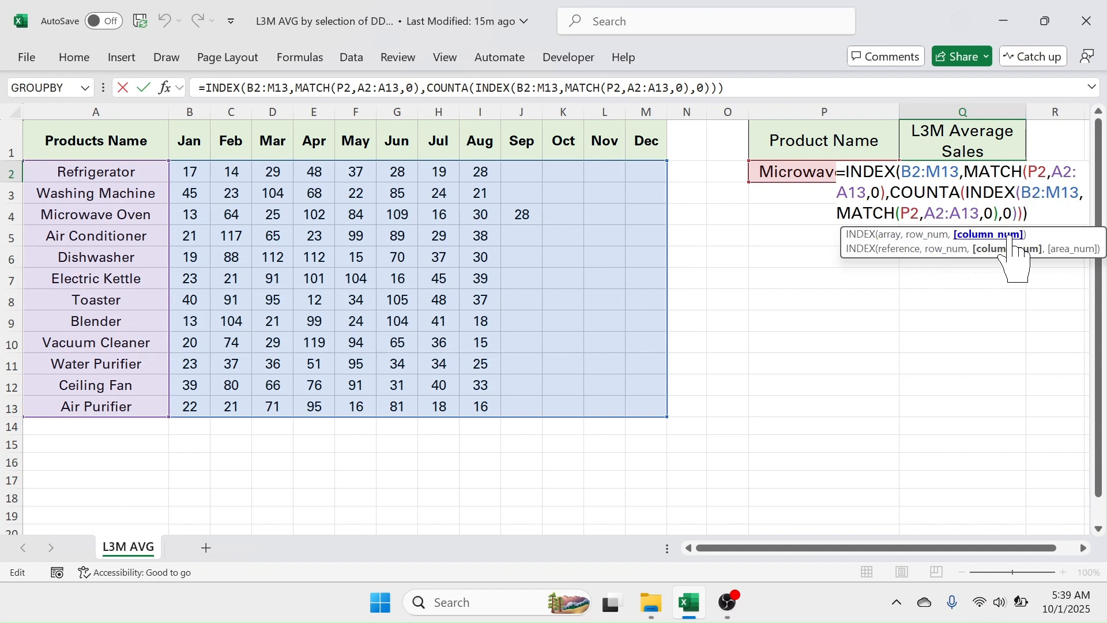
type("-2")
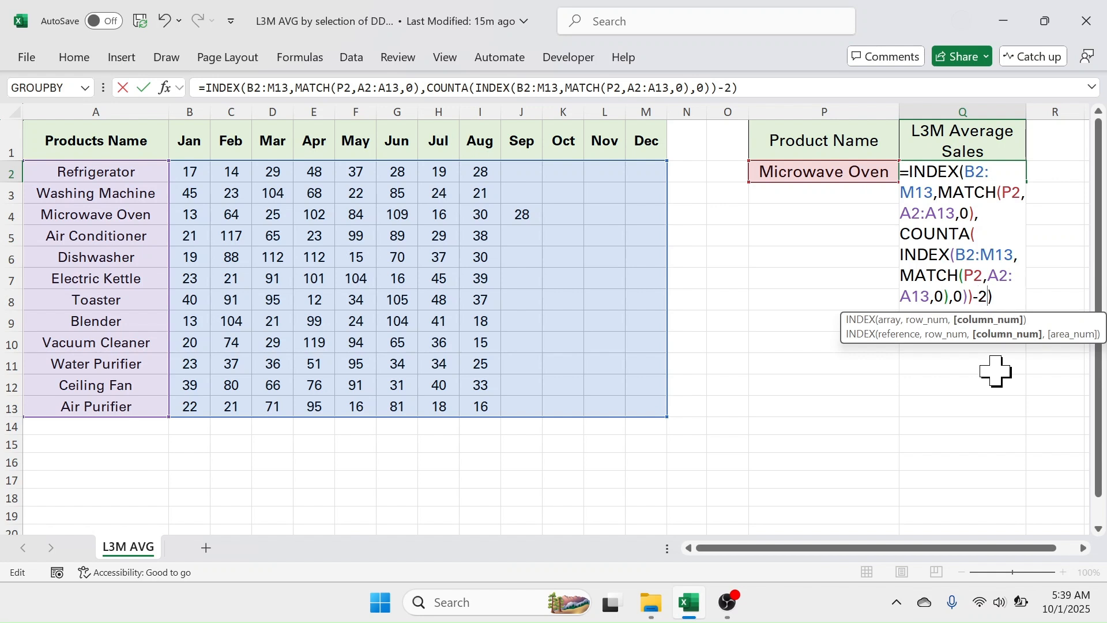
key("Return")
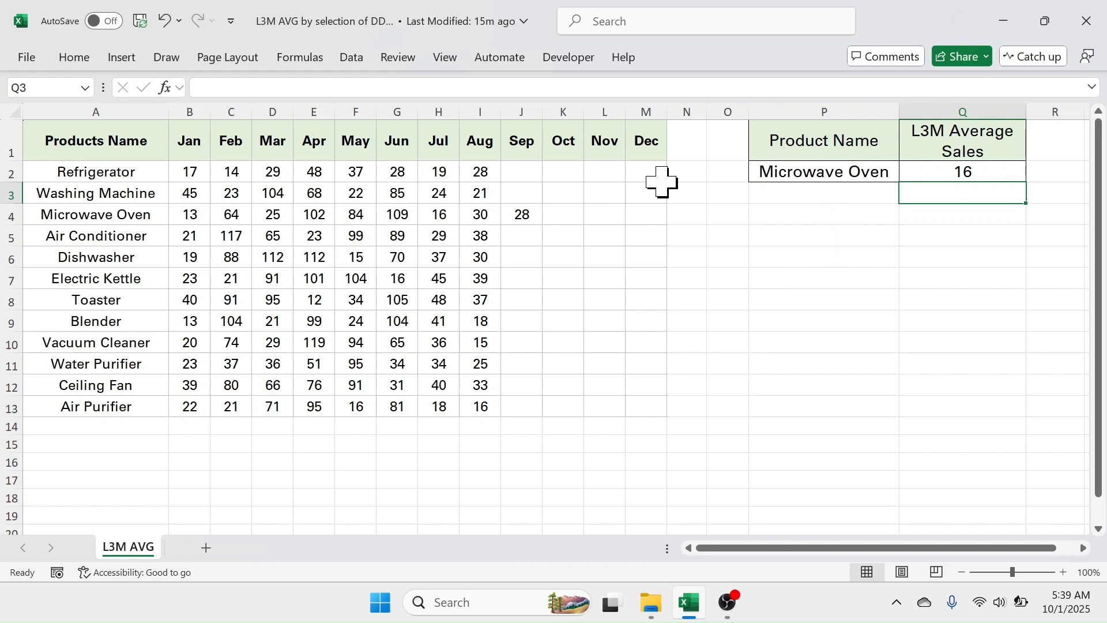
Compare Q2 with the Microwave Oven's July to September values and clear the test entry in J4.
left_click(449, 219)
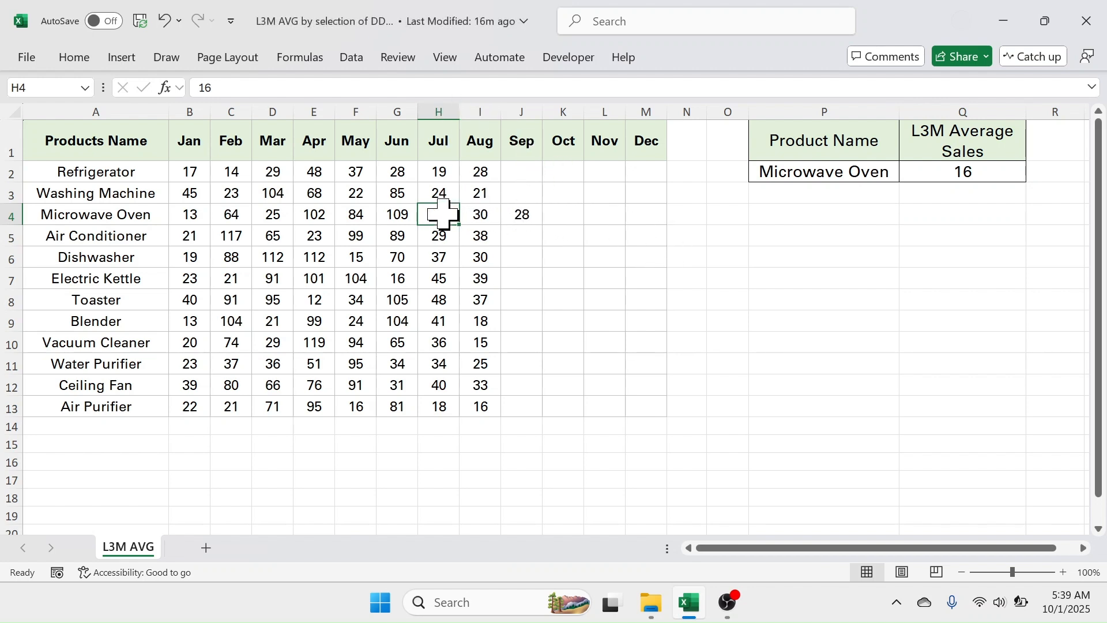
left_click_drag(442, 214, 507, 217)
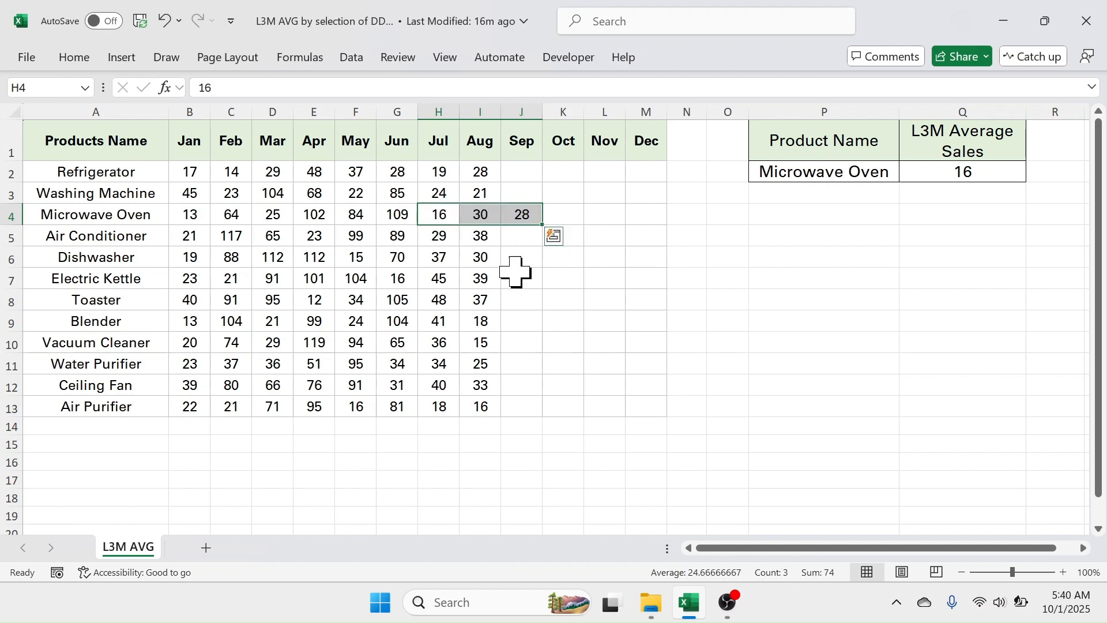
left_click(528, 216)
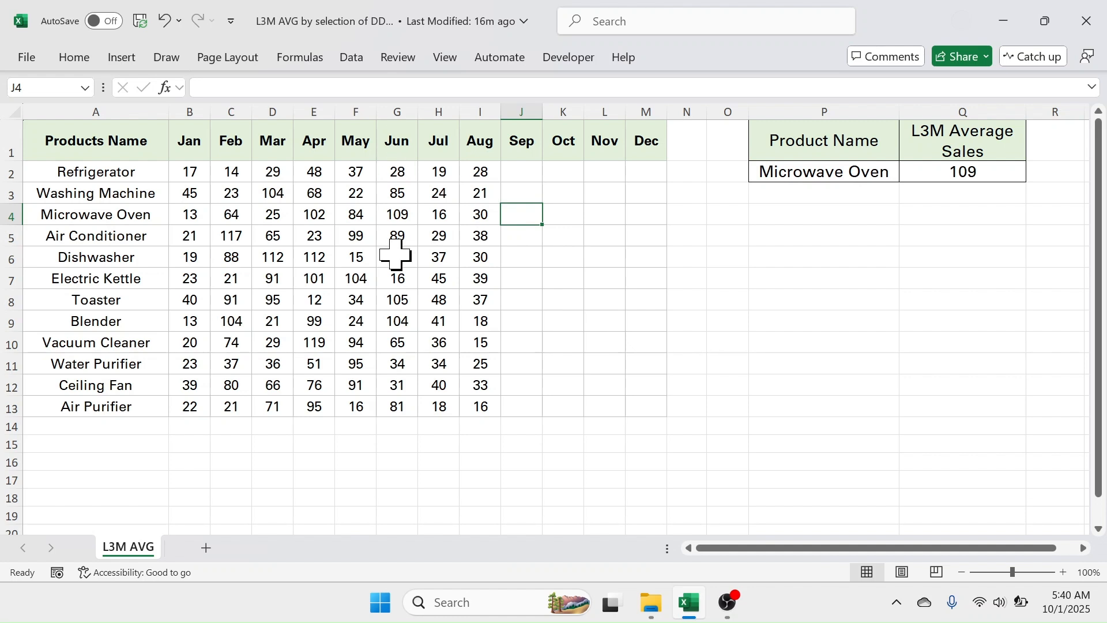
left_click(397, 216)
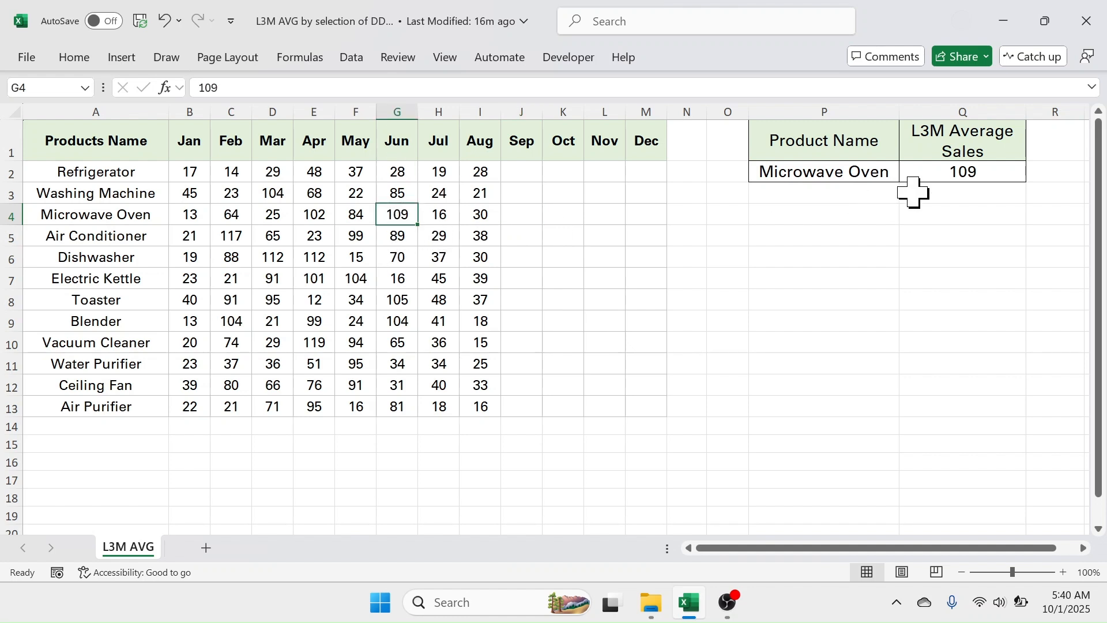
Copy the whole INDEX expression in Q2 and append a colon and the pasted copy to form a range.
double_click(990, 173)
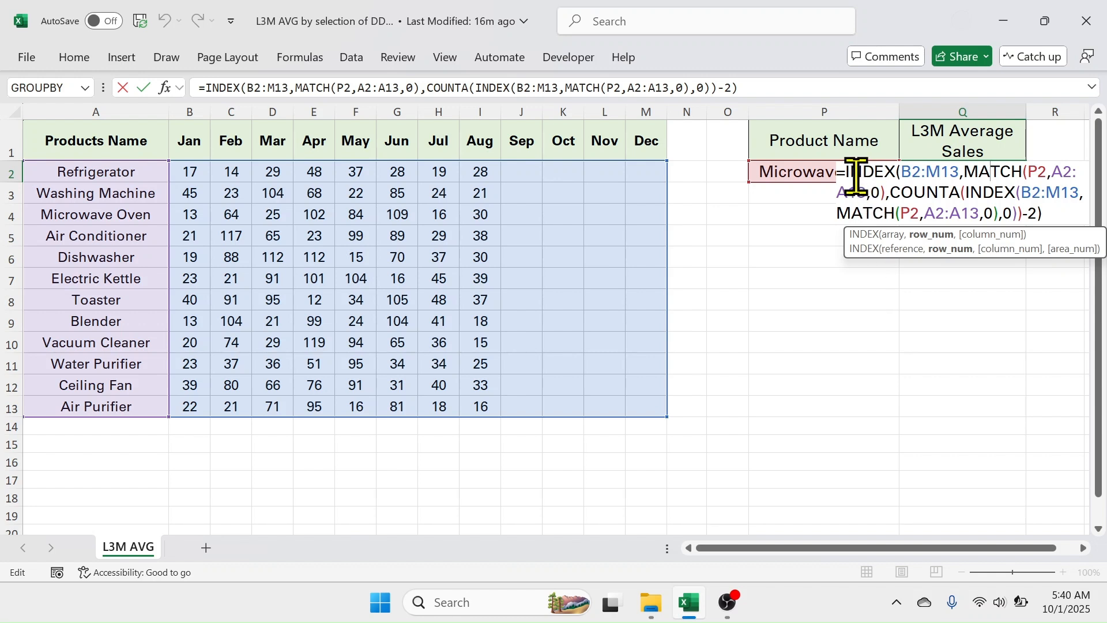
left_click_drag(846, 173, 1047, 218)
key("ctrl+c")
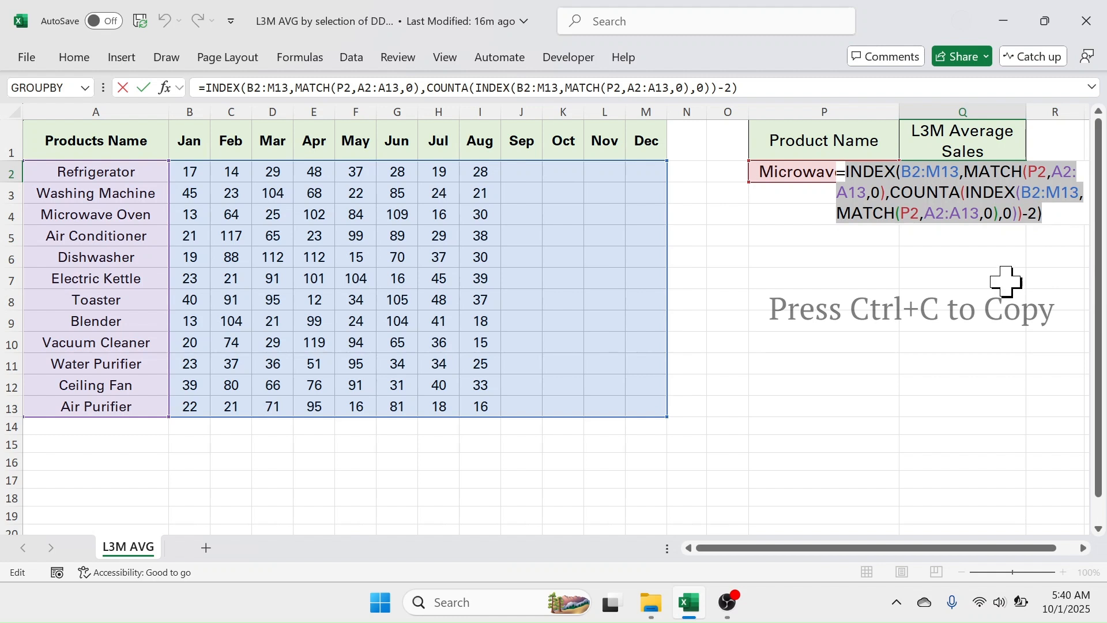
left_click(1044, 216)
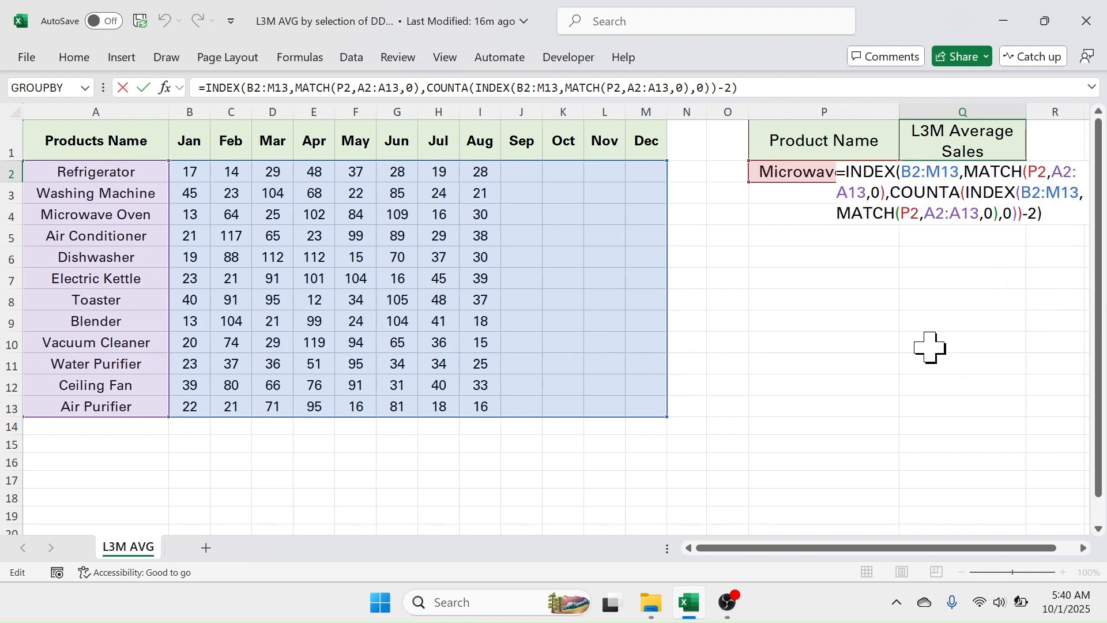
type(":")
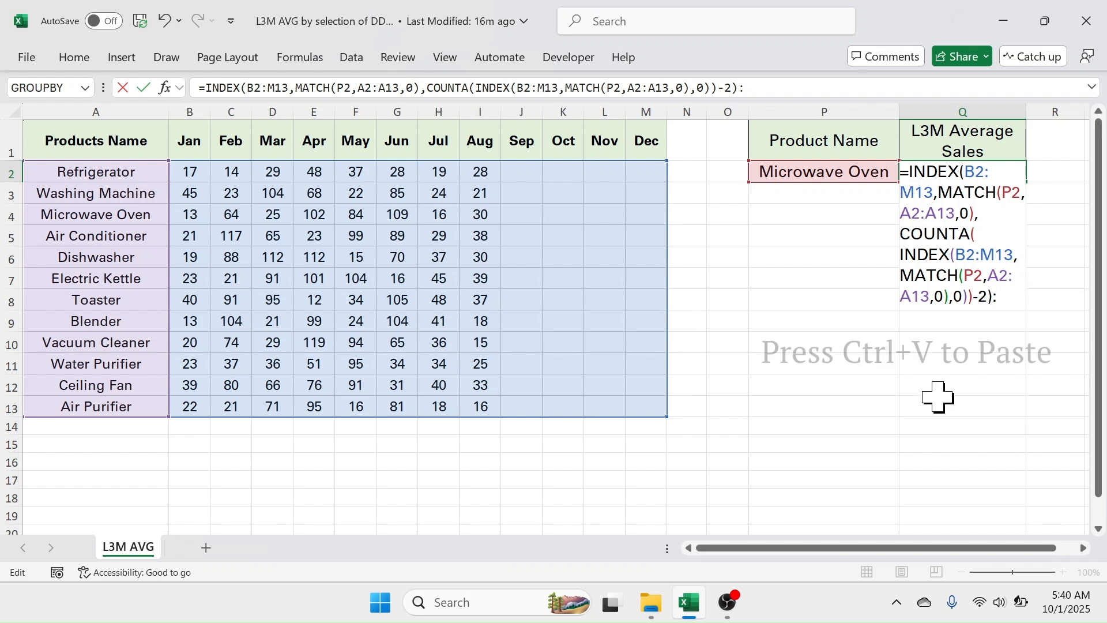
key("ctrl+v")
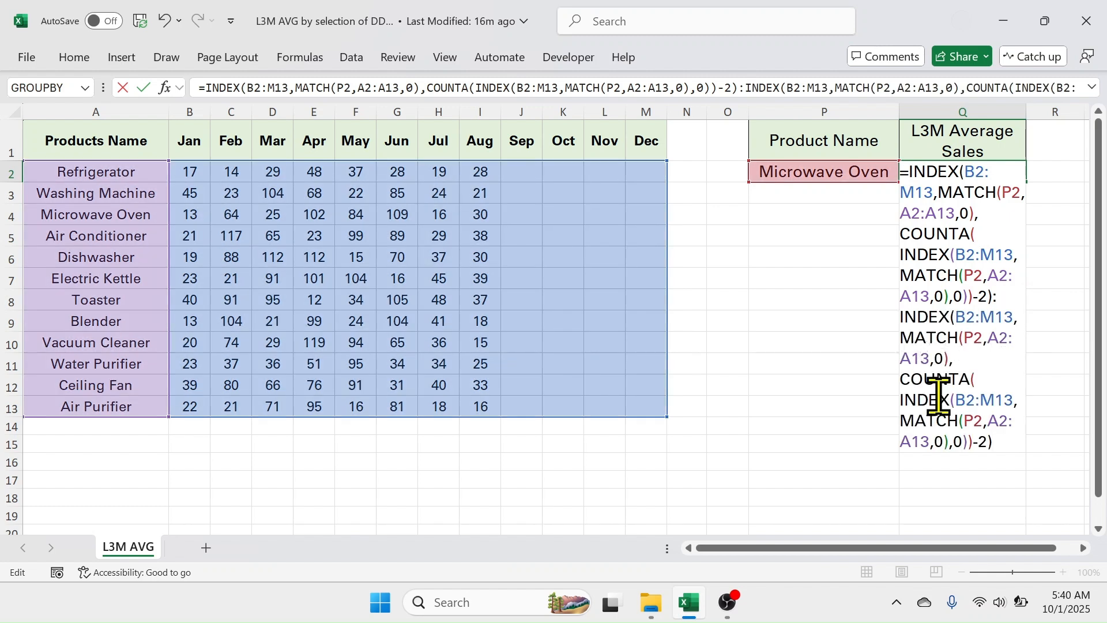
Remove the 2 and minus sign after COUNTA in the second INDEX of the Q2 formula and commit it.
left_click(987, 441)
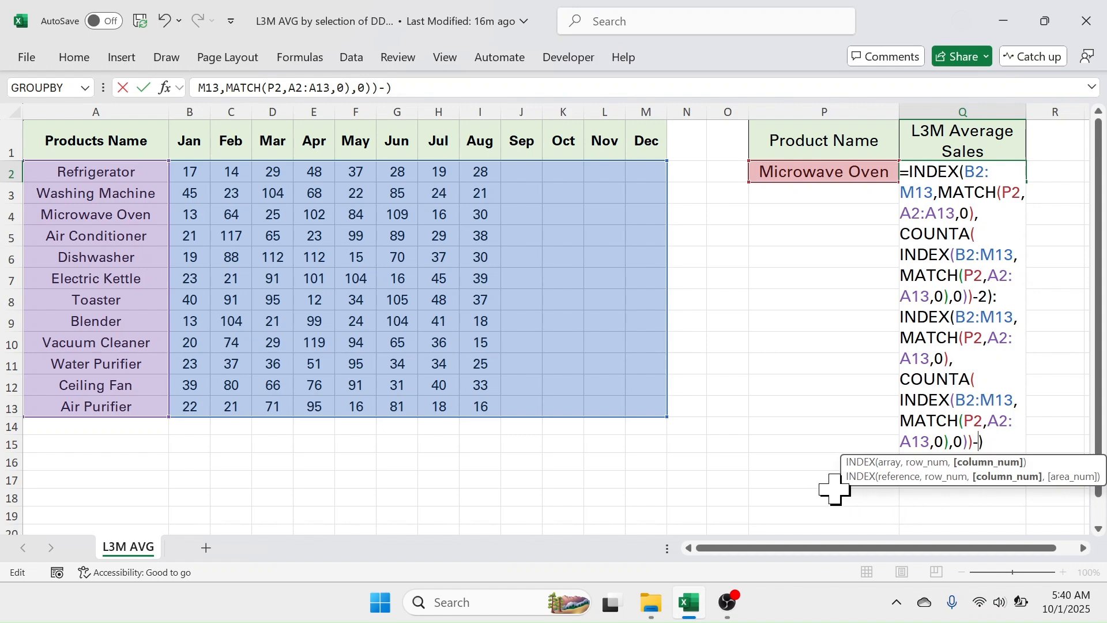
key("Return")
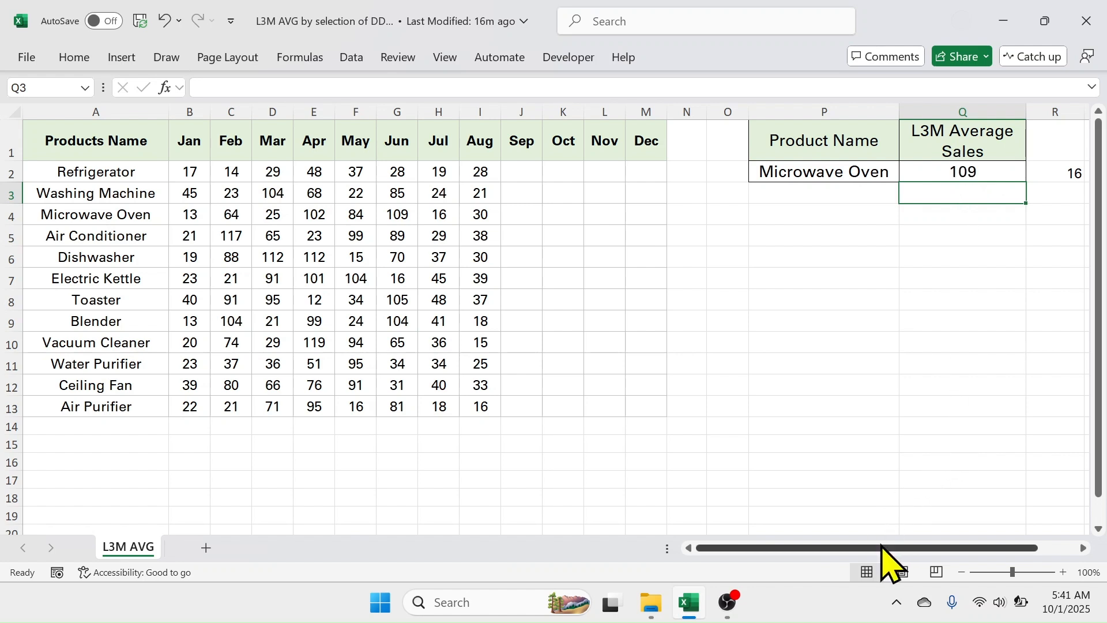
Compare the values spilled from Q2 to S2 with the Microwave Oven's June to August sales.
left_click_drag(886, 549, 944, 563)
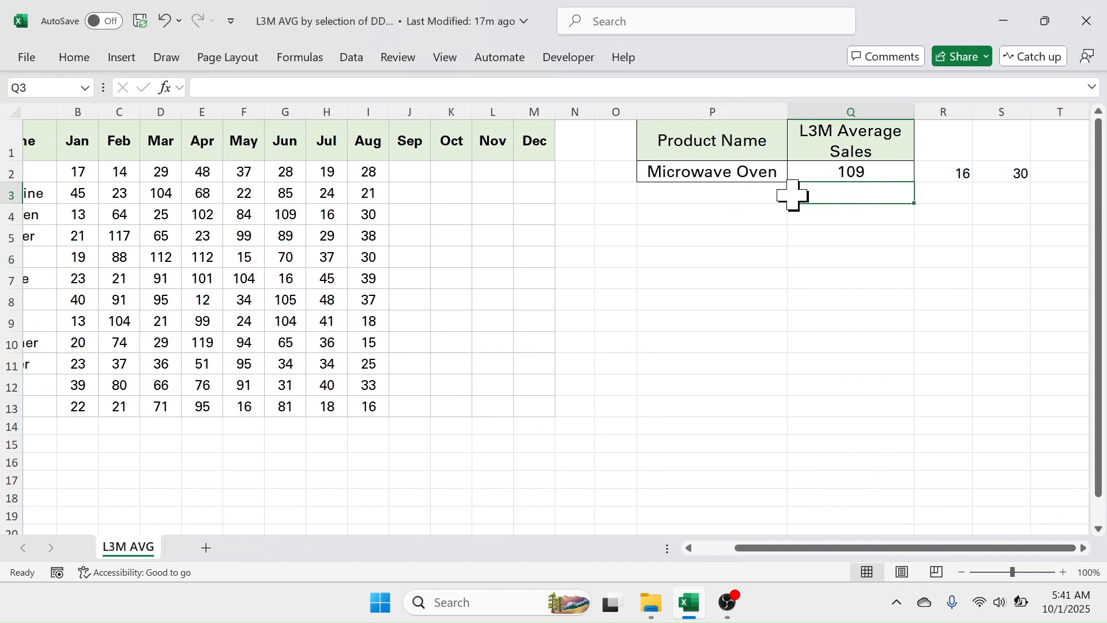
left_click_drag(284, 219, 364, 217)
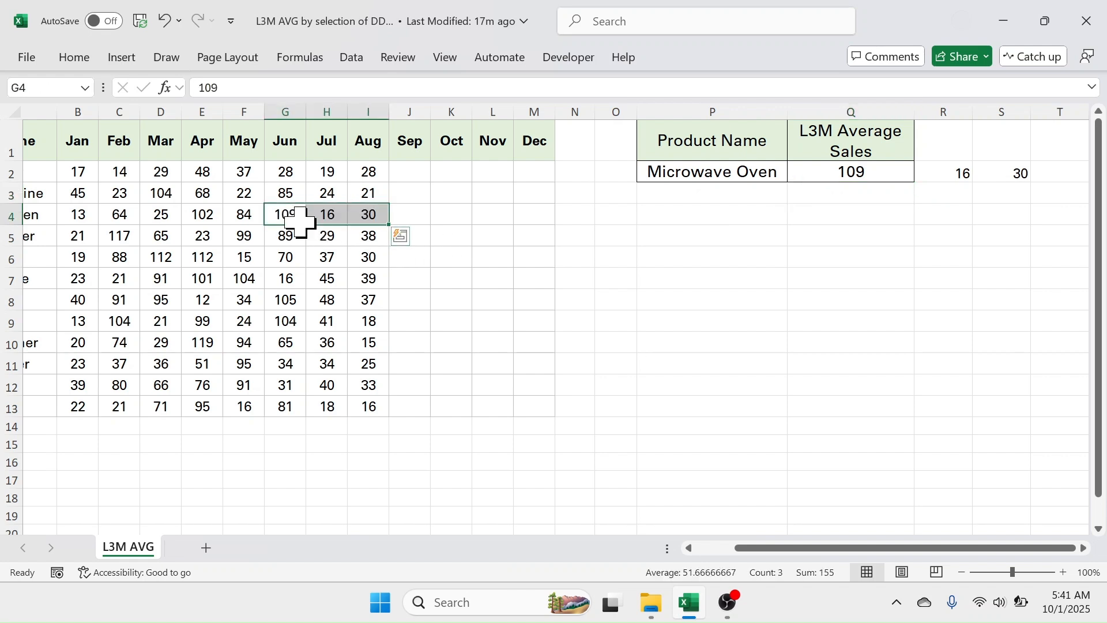
left_click(845, 170)
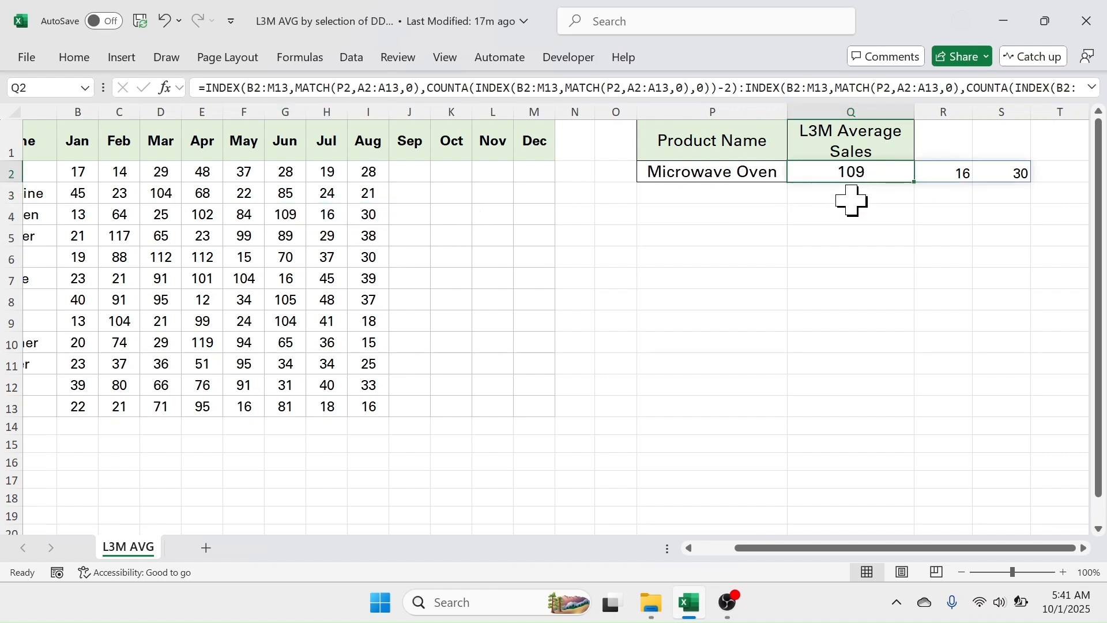
left_click(959, 174)
left_click(1015, 167)
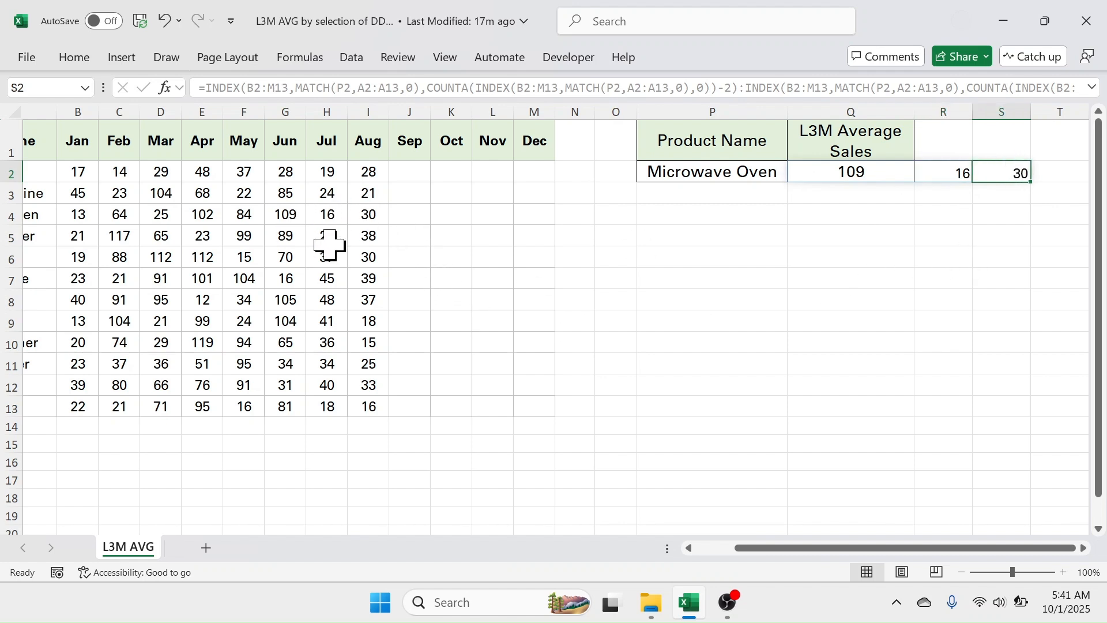
Enter 20 as the Microwave Oven's September sales in J4 and compare the spilled values with its July to September sales.
left_click(410, 215)
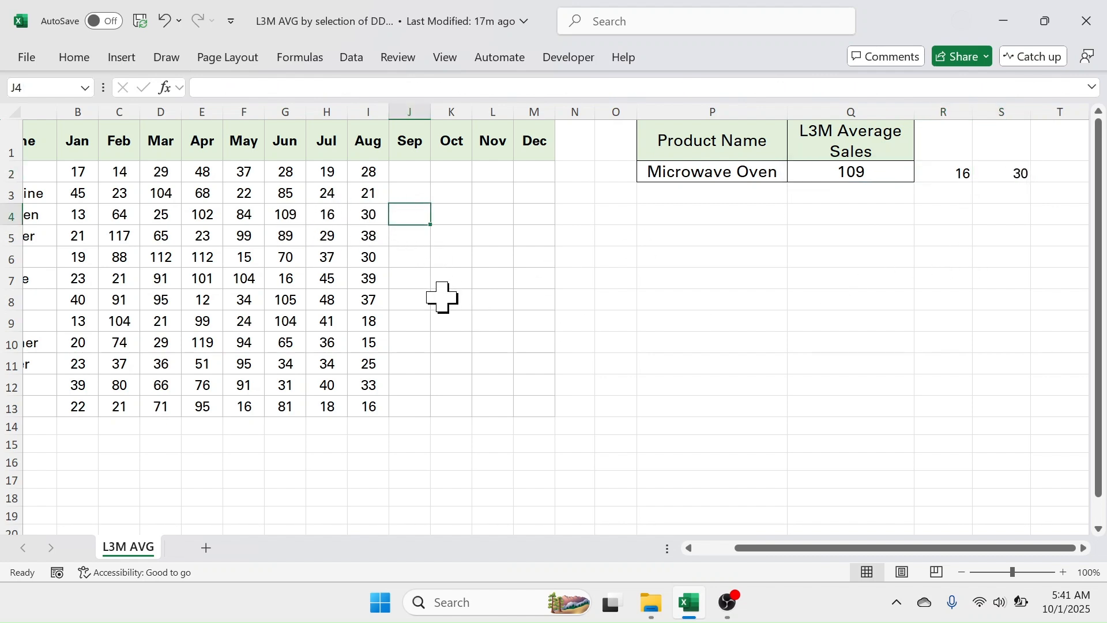
type("20")
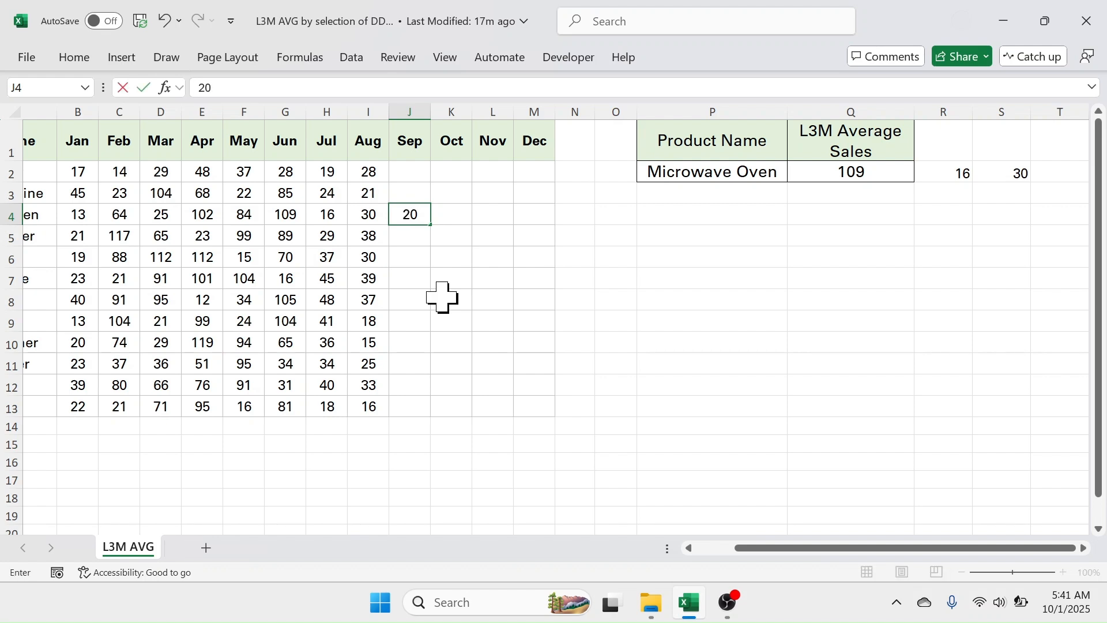
key("Return")
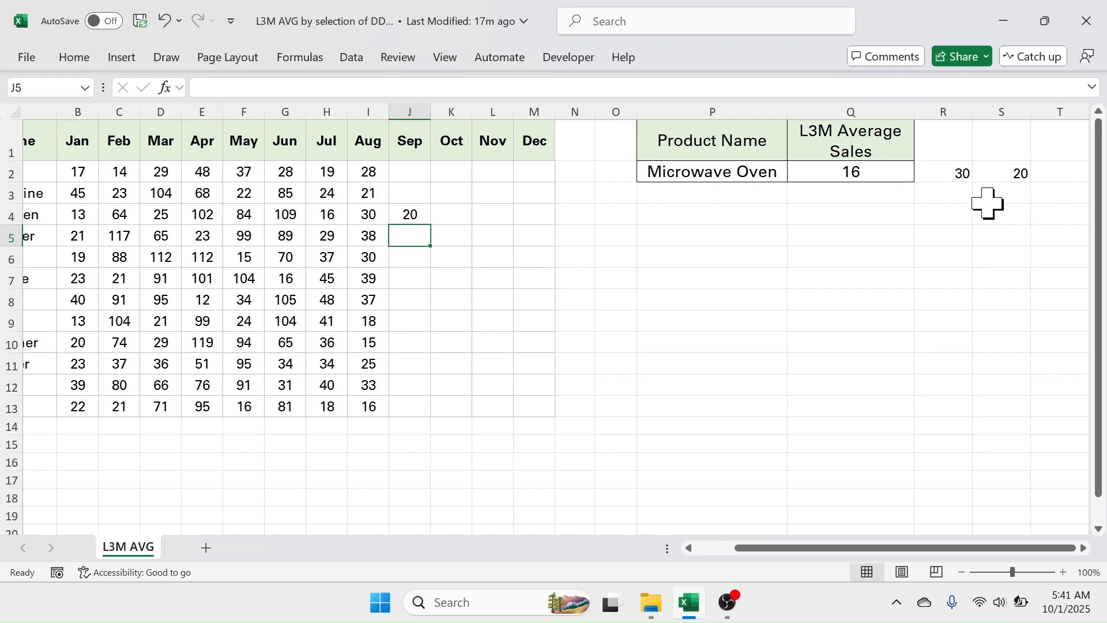
left_click(333, 217)
left_click(408, 219)
left_click_drag(865, 168, 960, 176)
left_click(1018, 176)
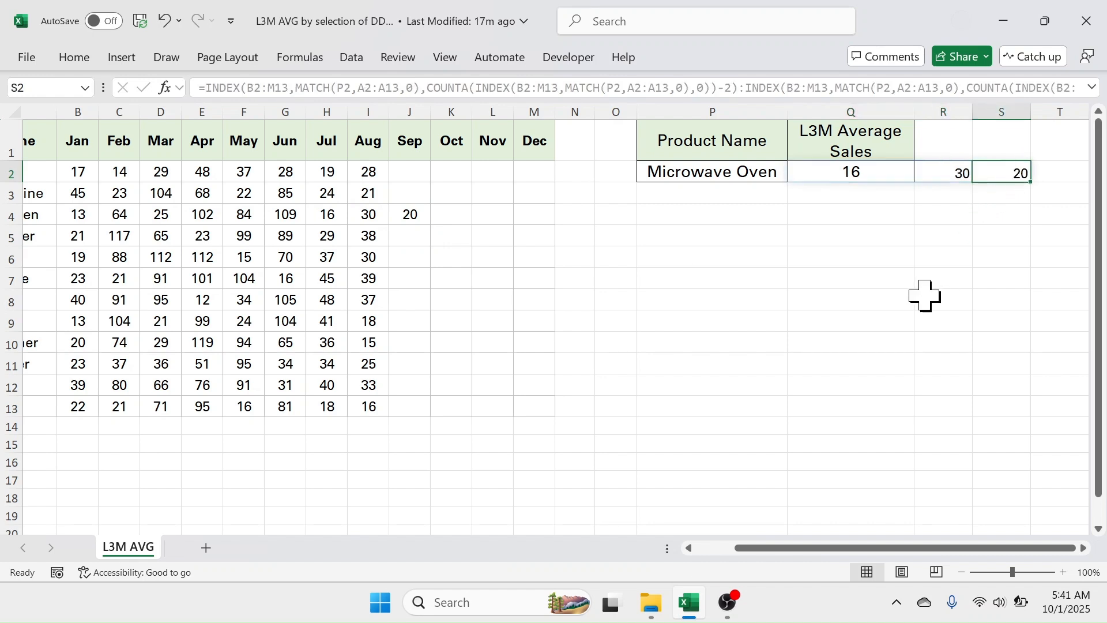
Wrap the entire INDEX range expression in Q2 in an AVERAGE function and commit the formula.
left_click(848, 173)
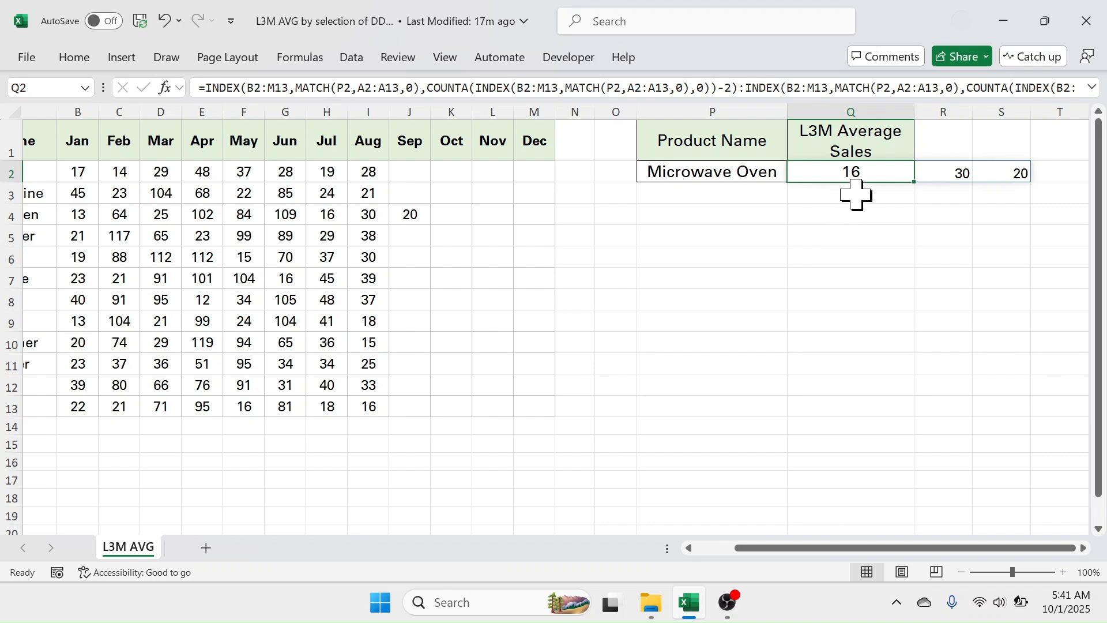
double_click(870, 172)
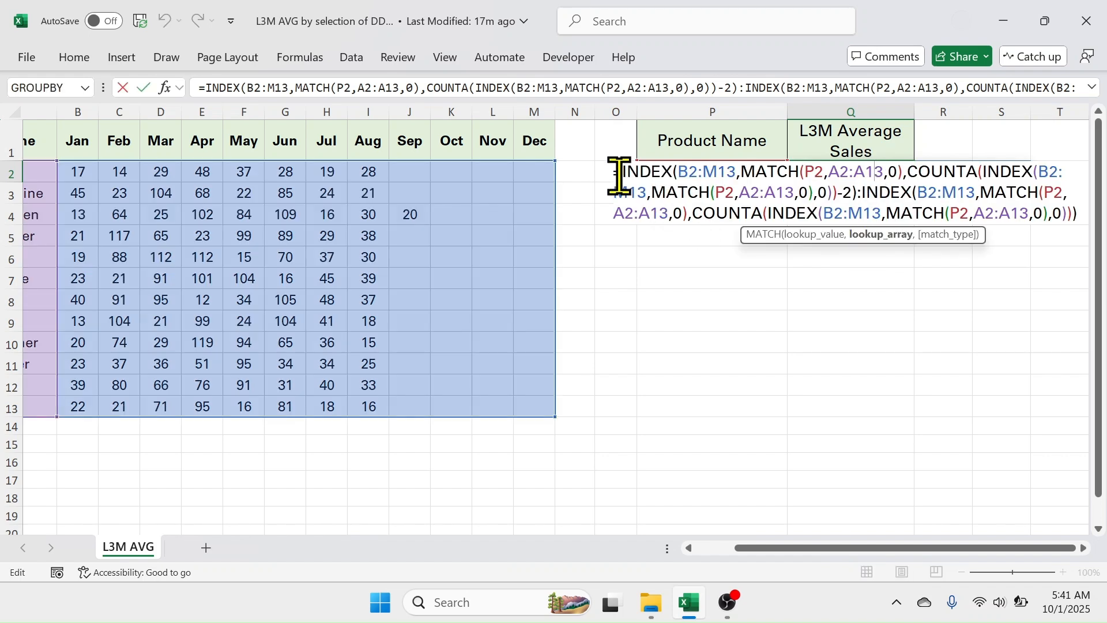
left_click(624, 173)
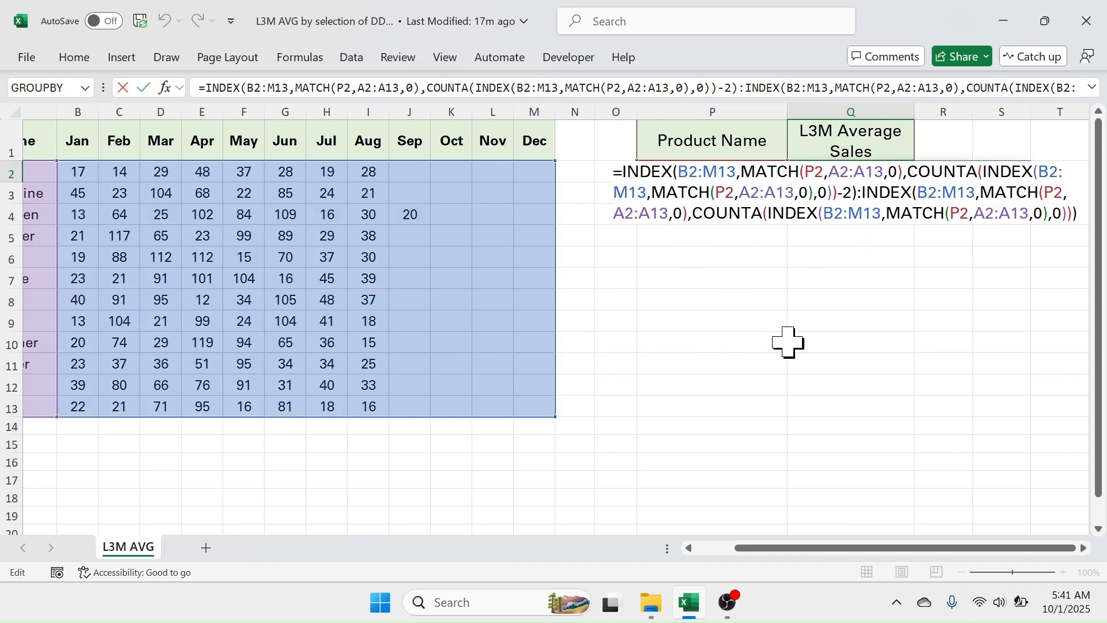
type("AVERA")
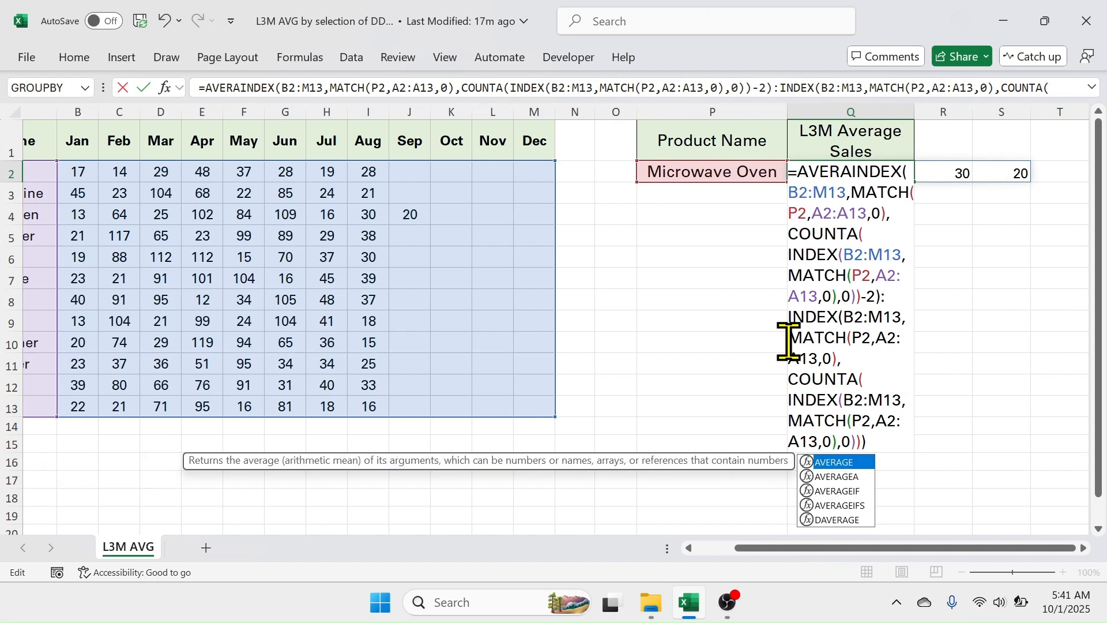
type("GE")
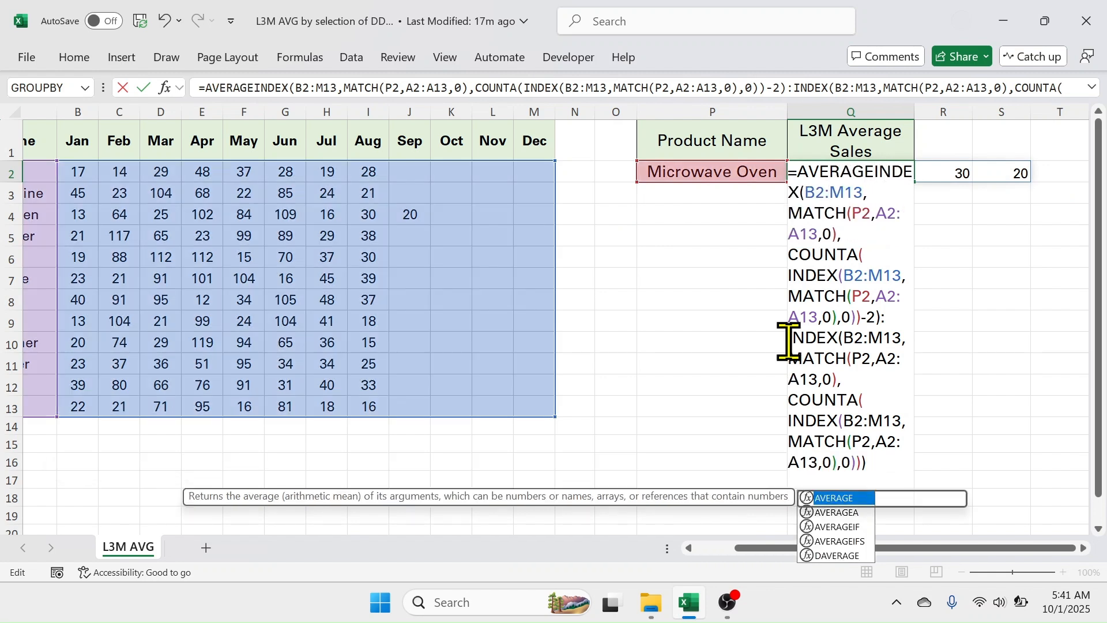
type("(")
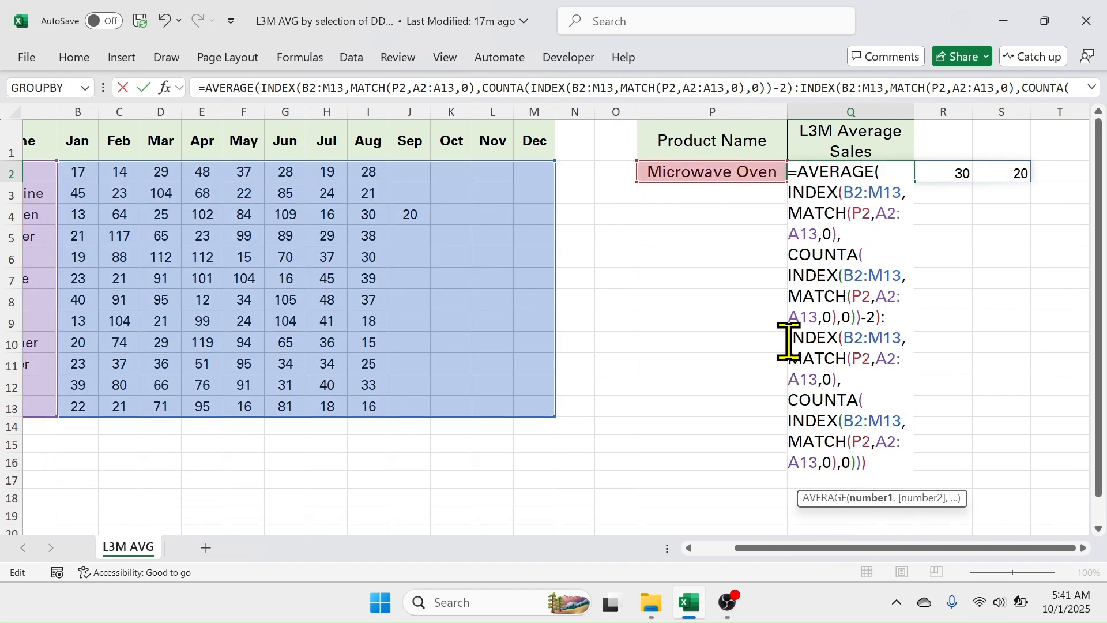
left_click(882, 460)
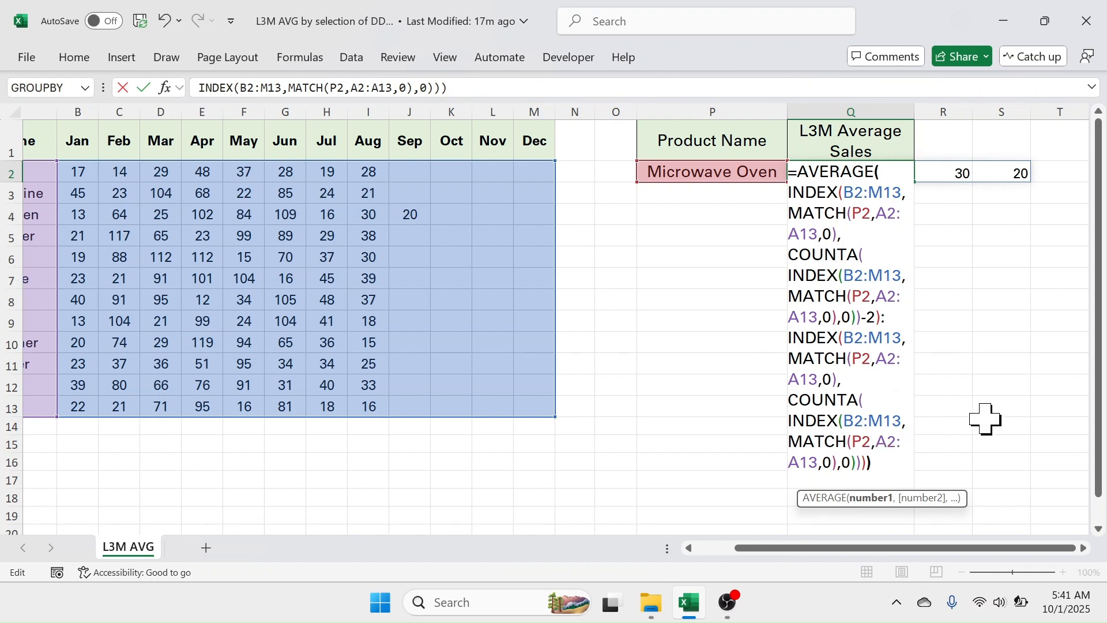
key("Return")
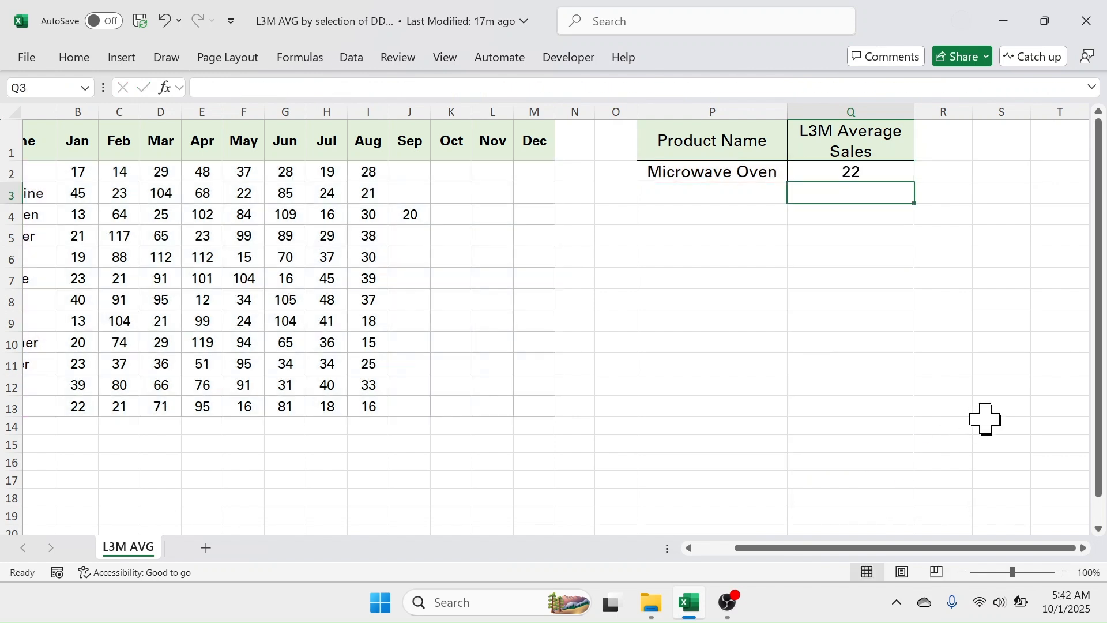
Check the Q2 result against the average of the Microwave Oven's July to September sales.
left_click(867, 173)
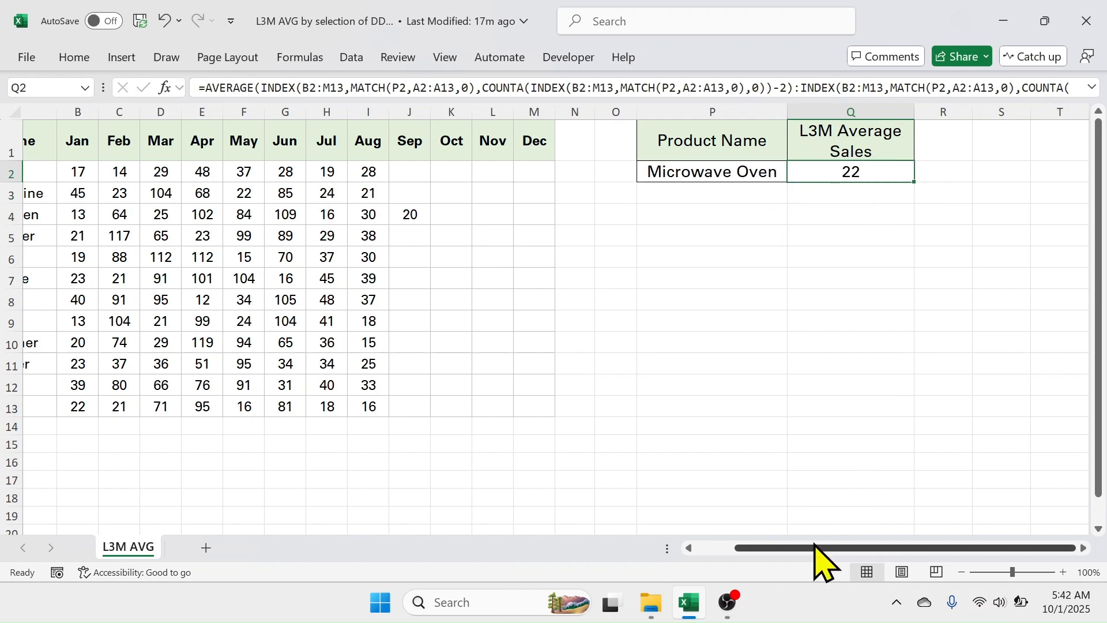
left_click_drag(815, 546, 724, 548)
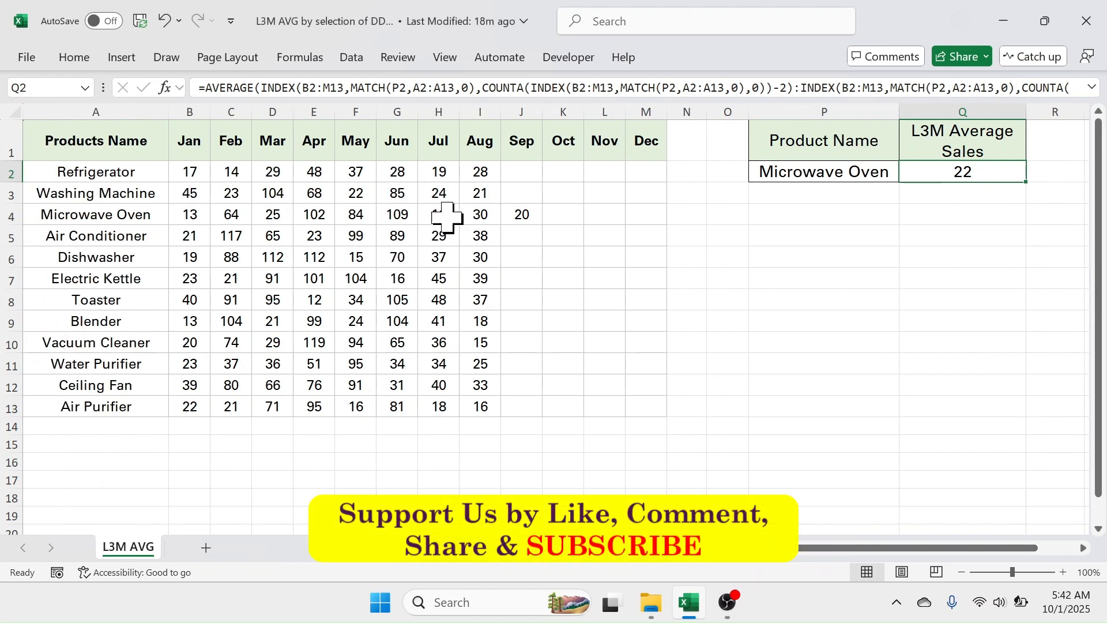
left_click_drag(445, 218, 521, 216)
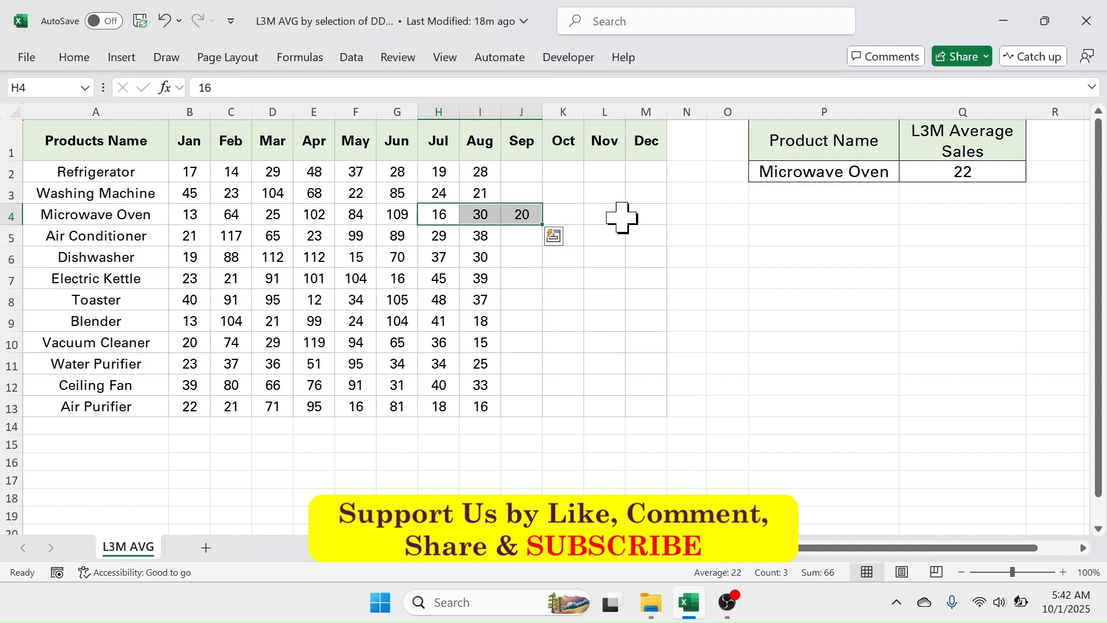
Enter 18 as the Microwave Oven's October sales in K4 and check Q2 against the August to October average.
left_click(575, 218)
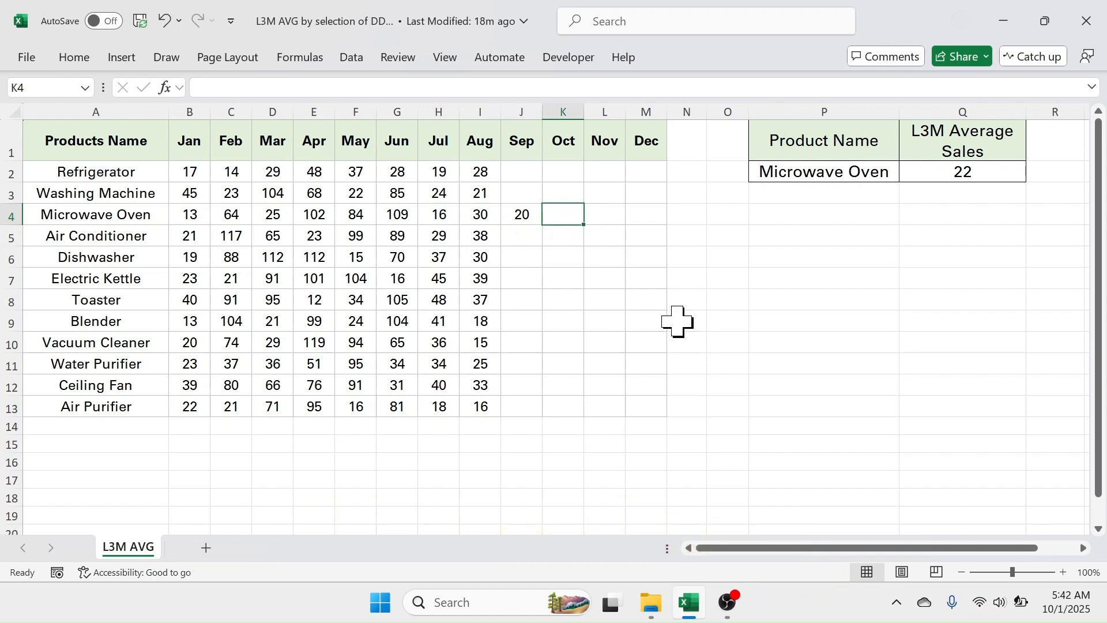
type("18")
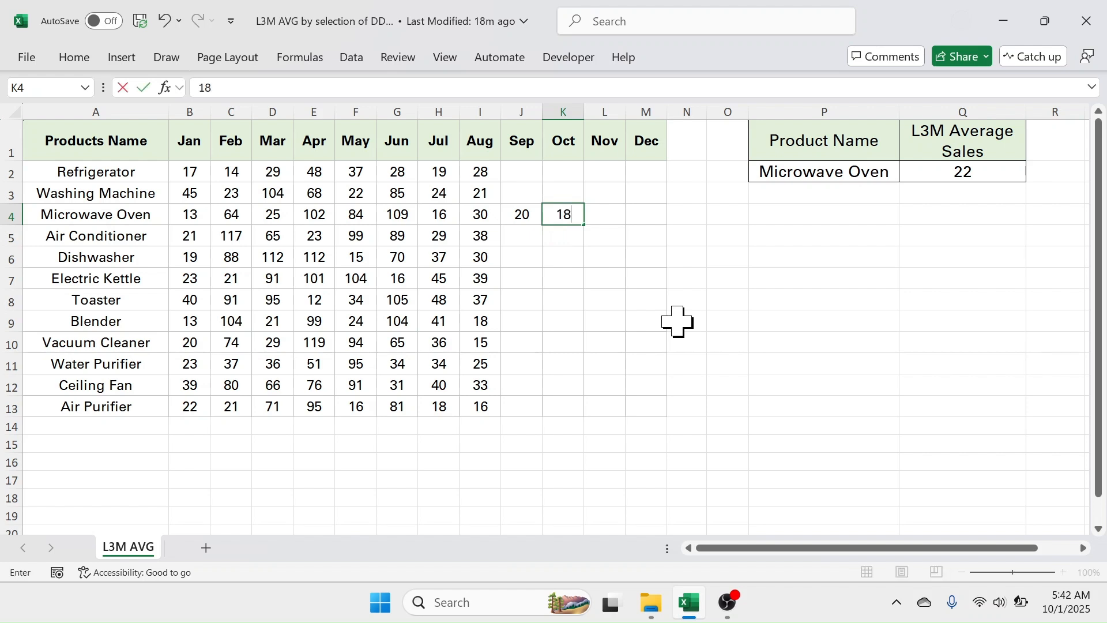
key("Return")
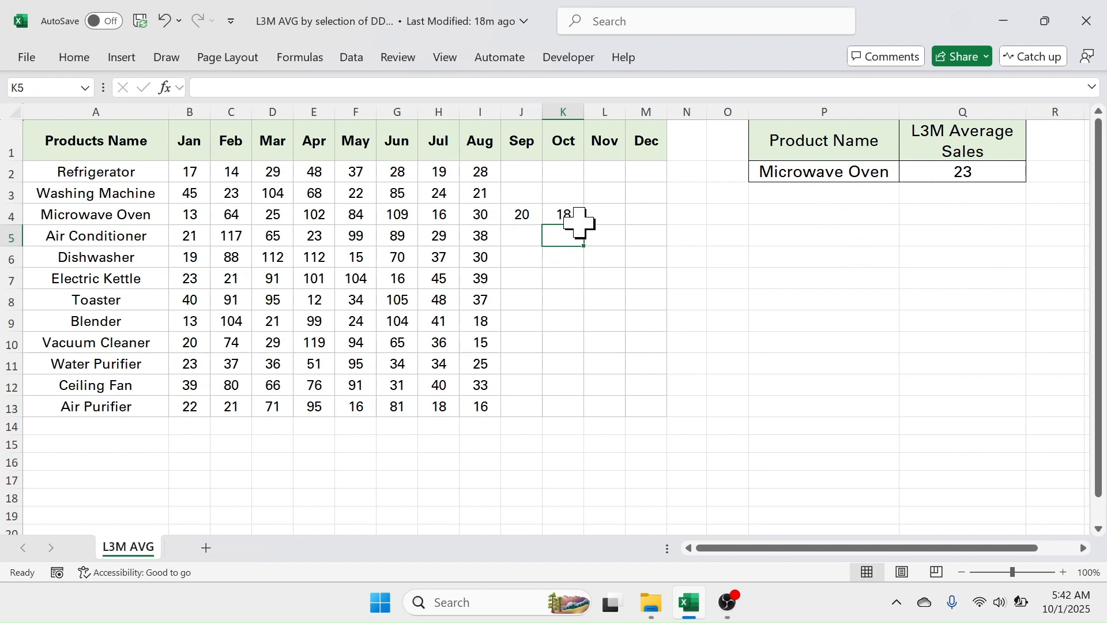
left_click_drag(480, 215, 551, 219)
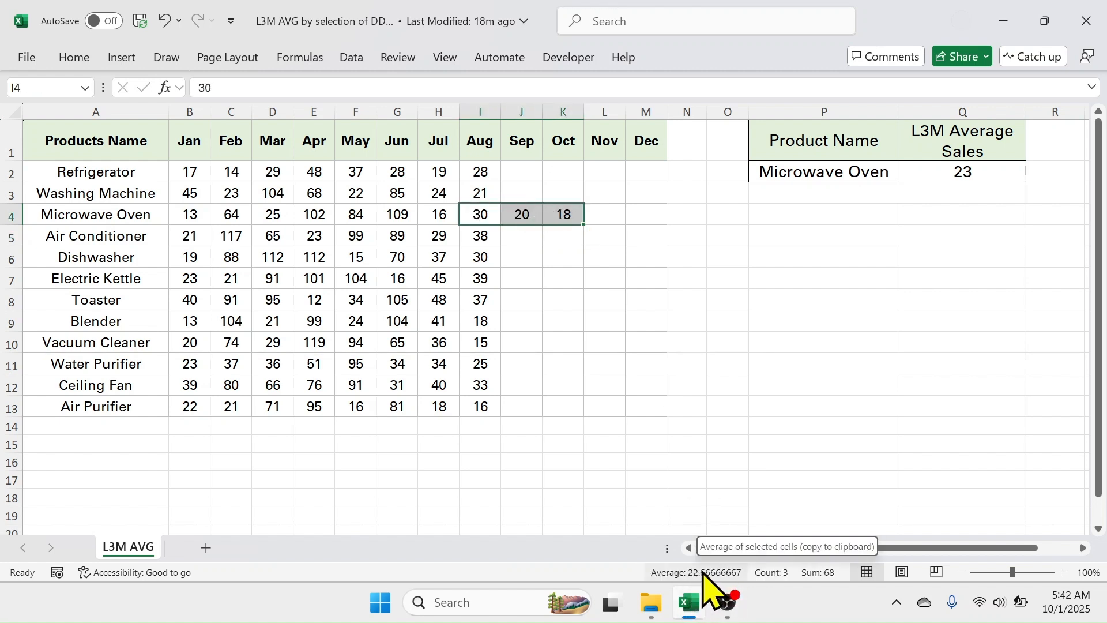
Choose Electric Kettle as the product in P2 to test the average formula.
left_click(853, 174)
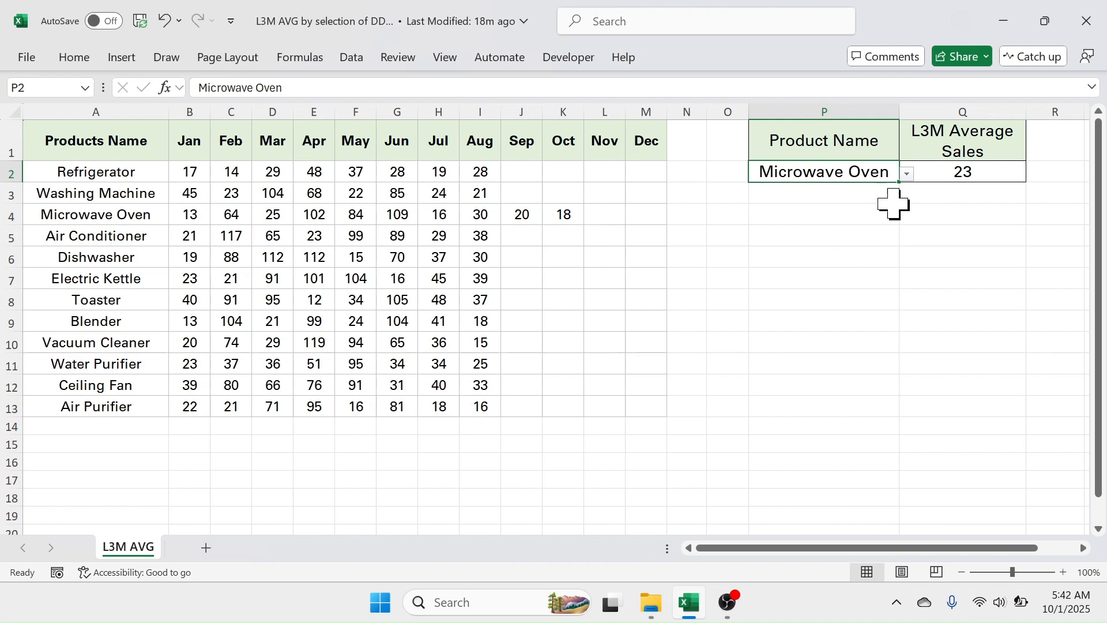
left_click(908, 174)
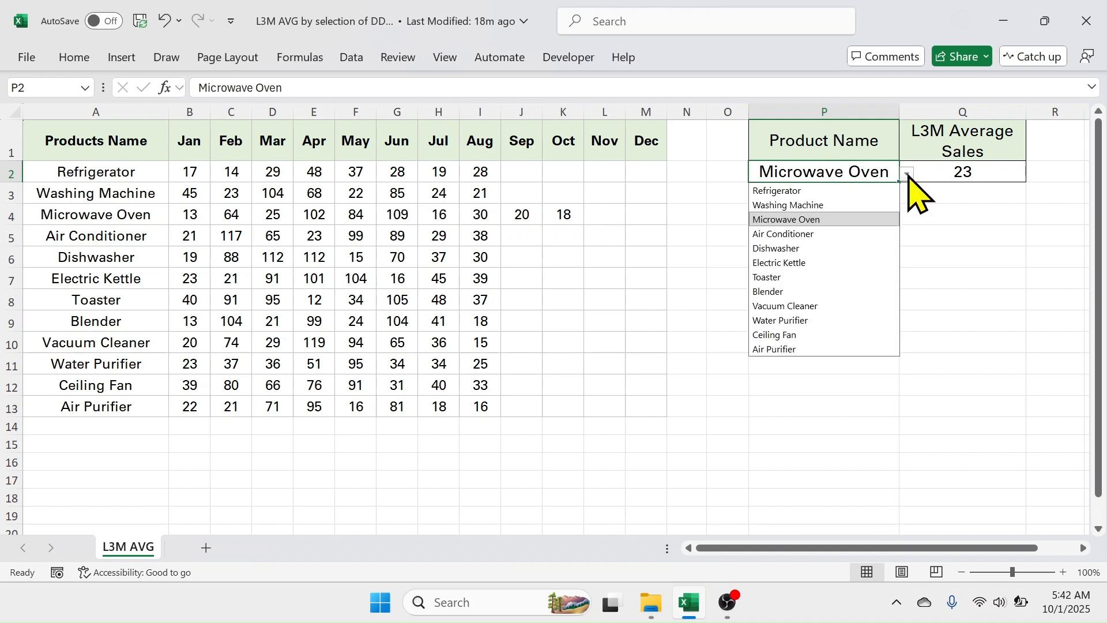
left_click(793, 263)
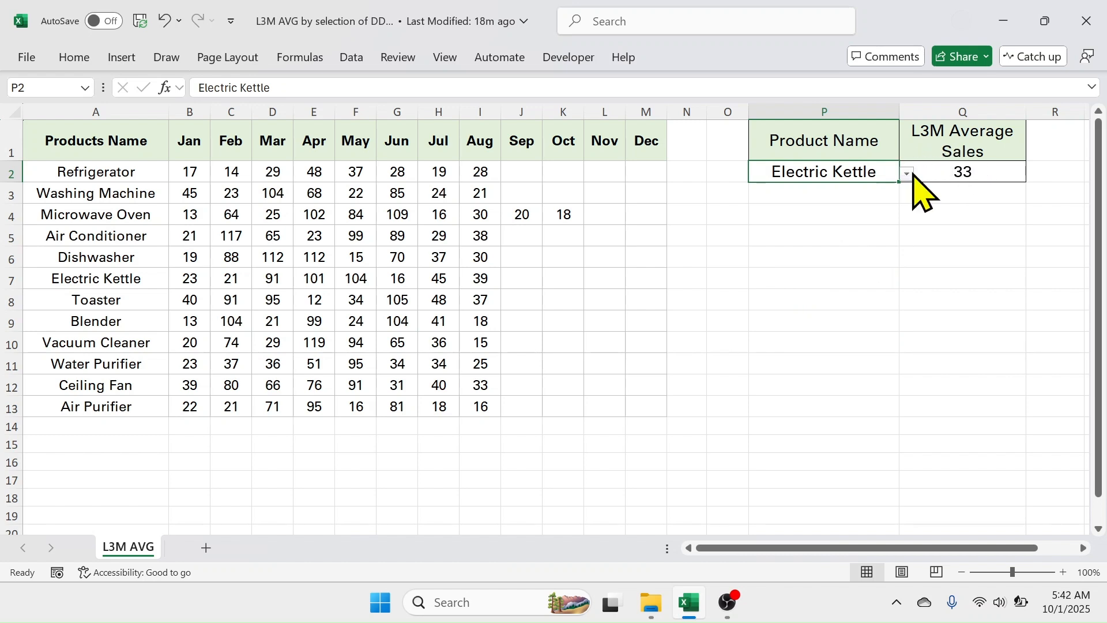
Choose Refrigerator as the product in P2 and check Q2 against its June to August average.
left_click(908, 174)
left_click(794, 191)
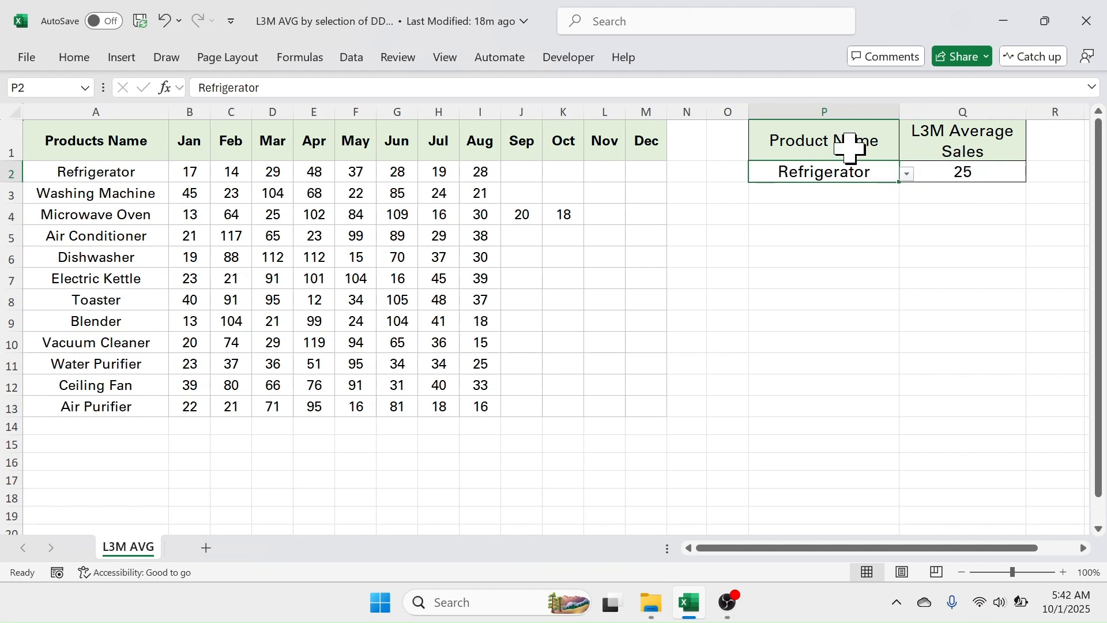
left_click_drag(401, 170, 481, 173)
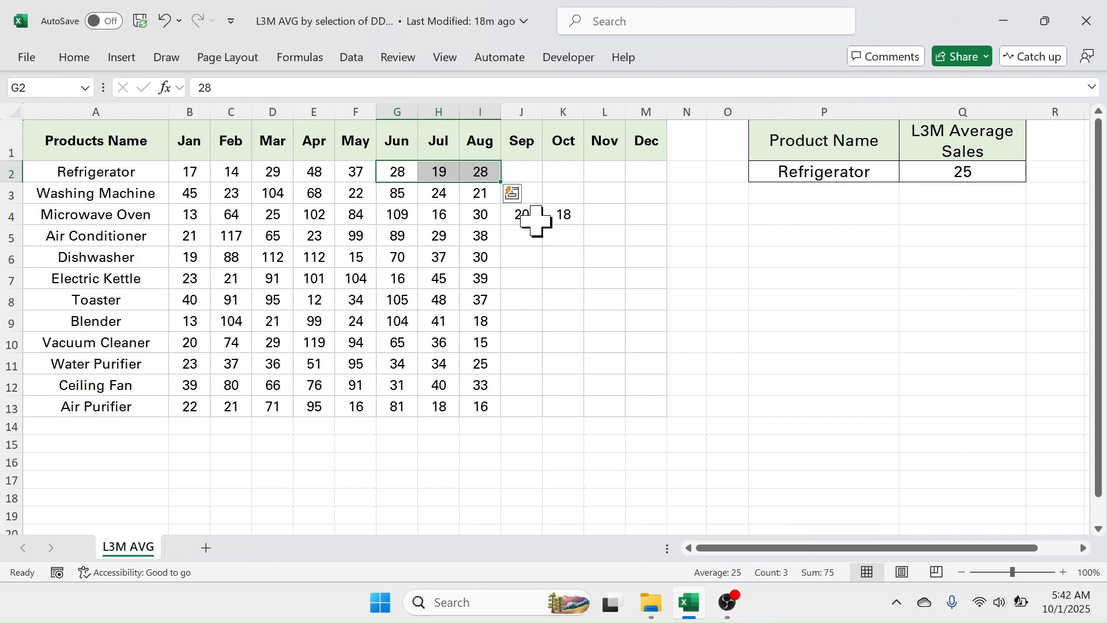
Enter 40 as the Refrigerator's September sales in J2 to test the updated three-month average.
left_click(525, 175)
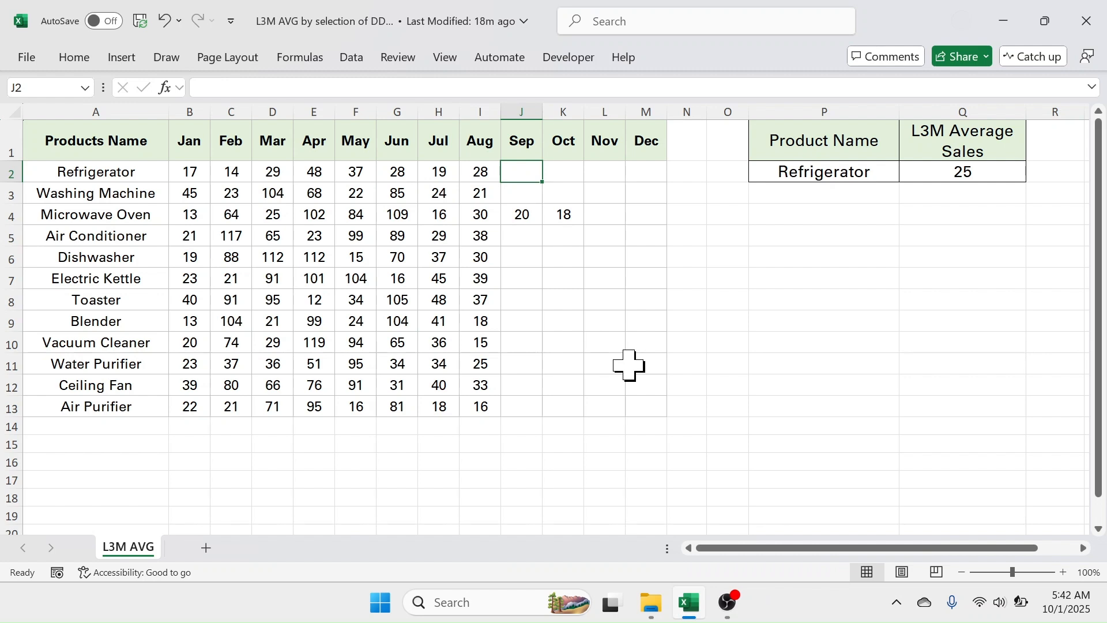
type("40")
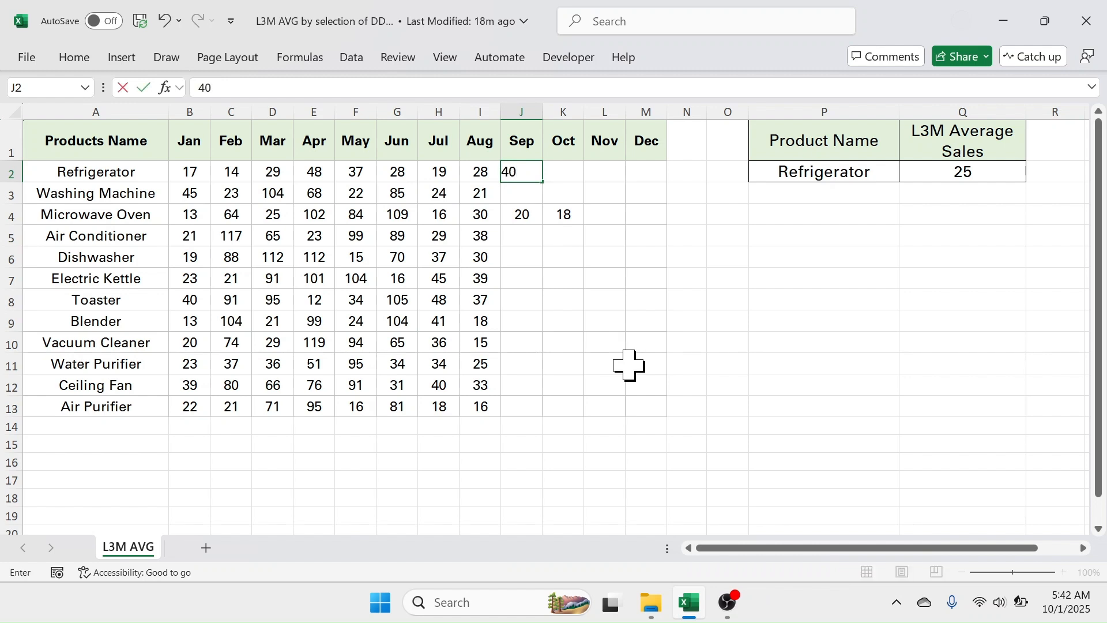
key("Return")
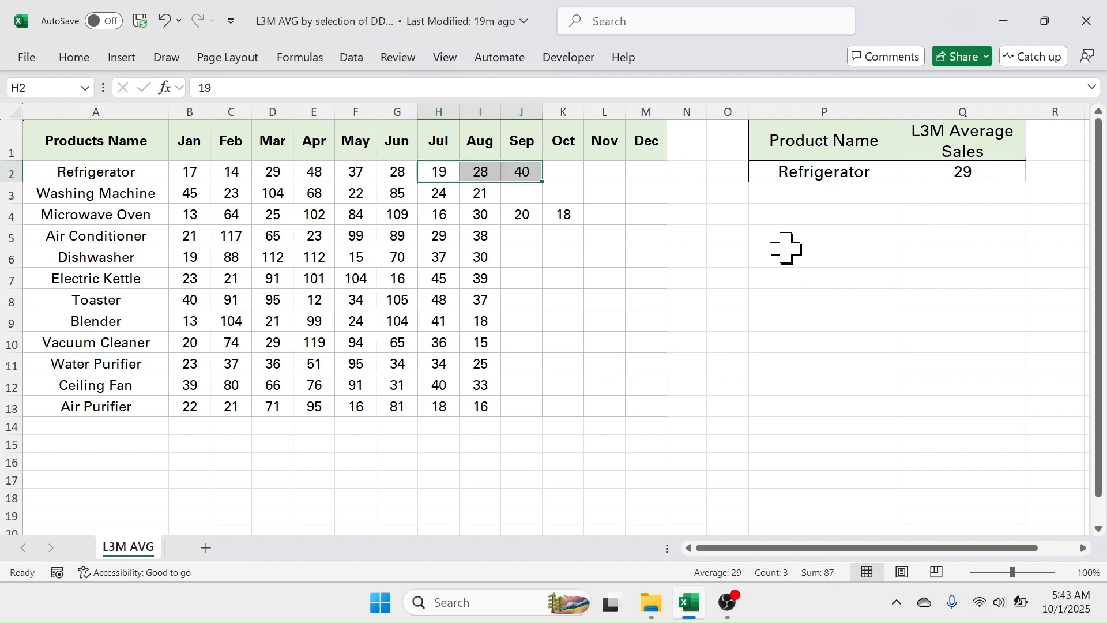